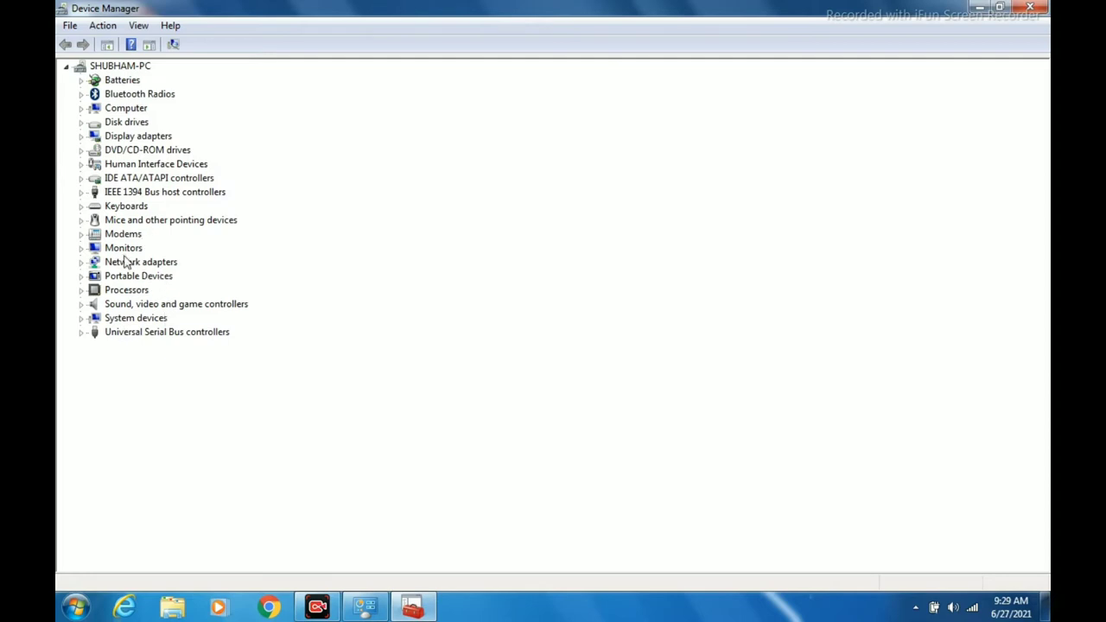
- Expand the Bluetooth Radios category in the device tree and check the actions available for Microsoft Bluetooth Enumerator
{"action": "left_click", "coordinate": [66, 69]}
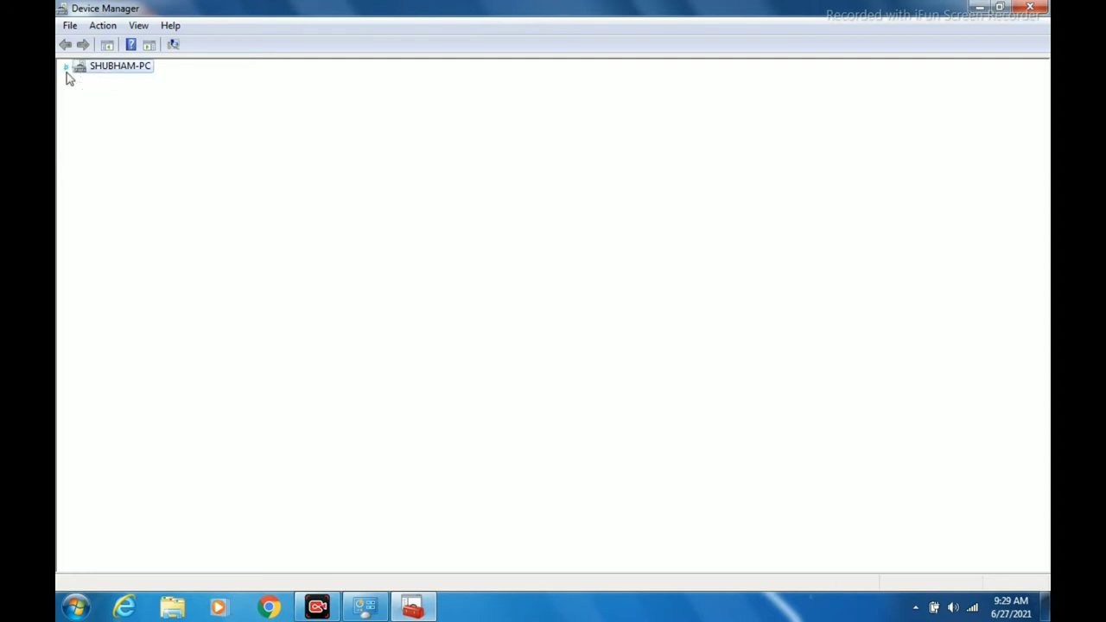
{"action": "left_click", "coordinate": [66, 68]}
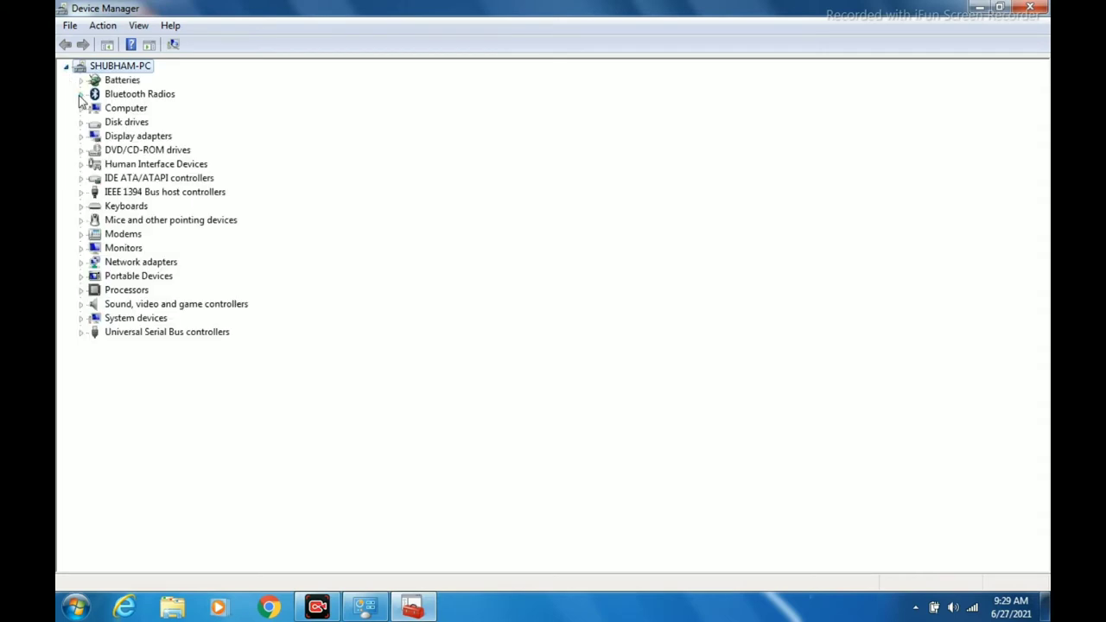
{"action": "left_click", "coordinate": [80, 94]}
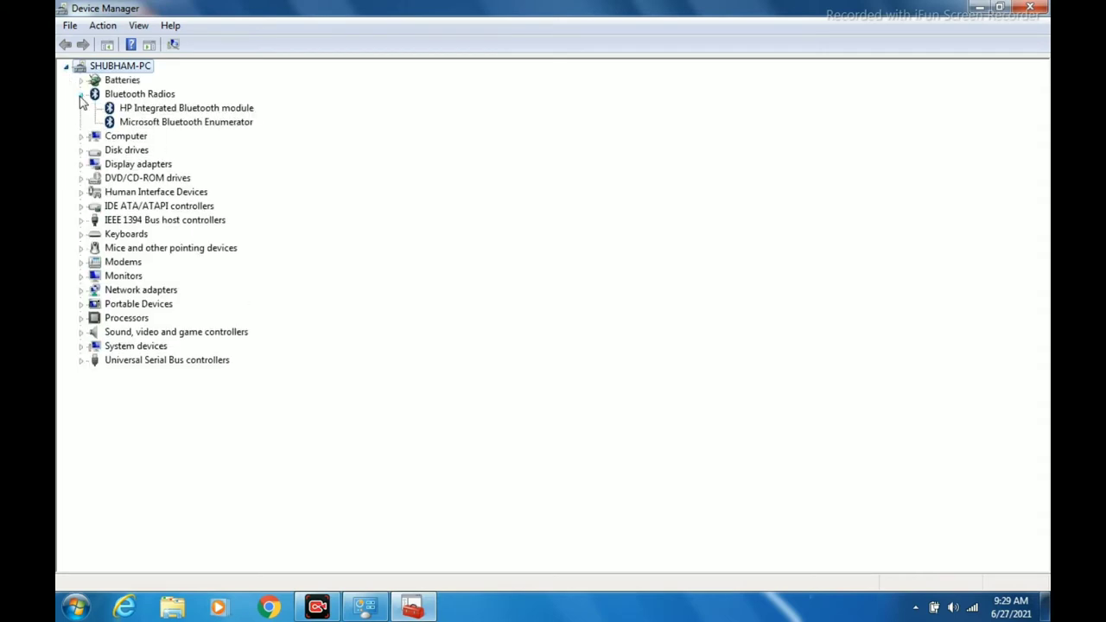
{"action": "left_click", "coordinate": [182, 127]}
{"action": "right_click", "coordinate": [182, 128]}
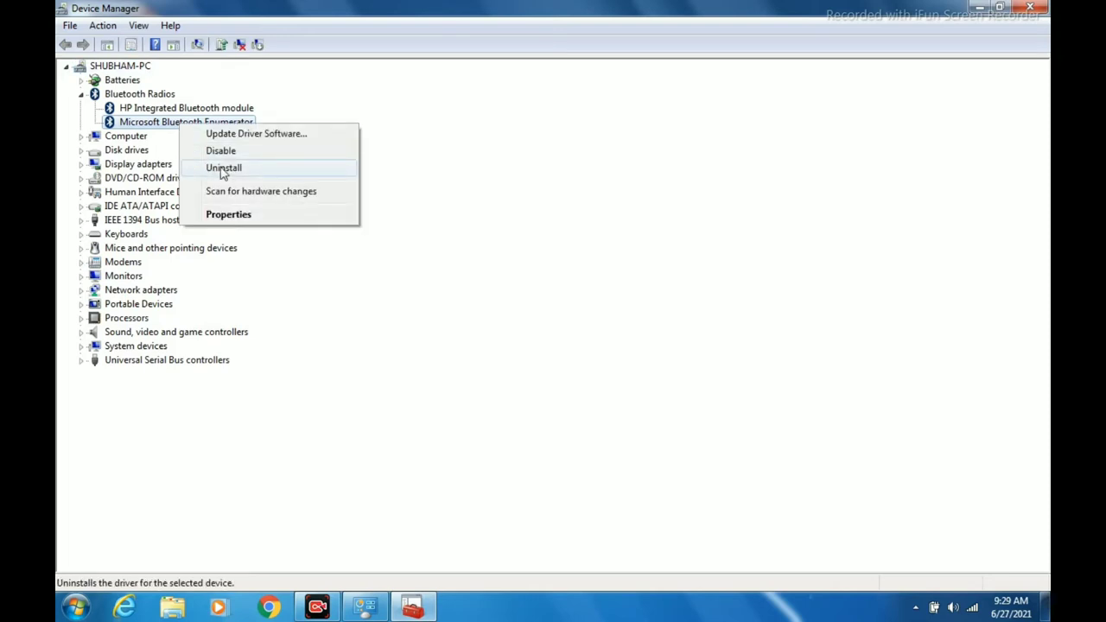
{"action": "left_click", "coordinate": [371, 172]}
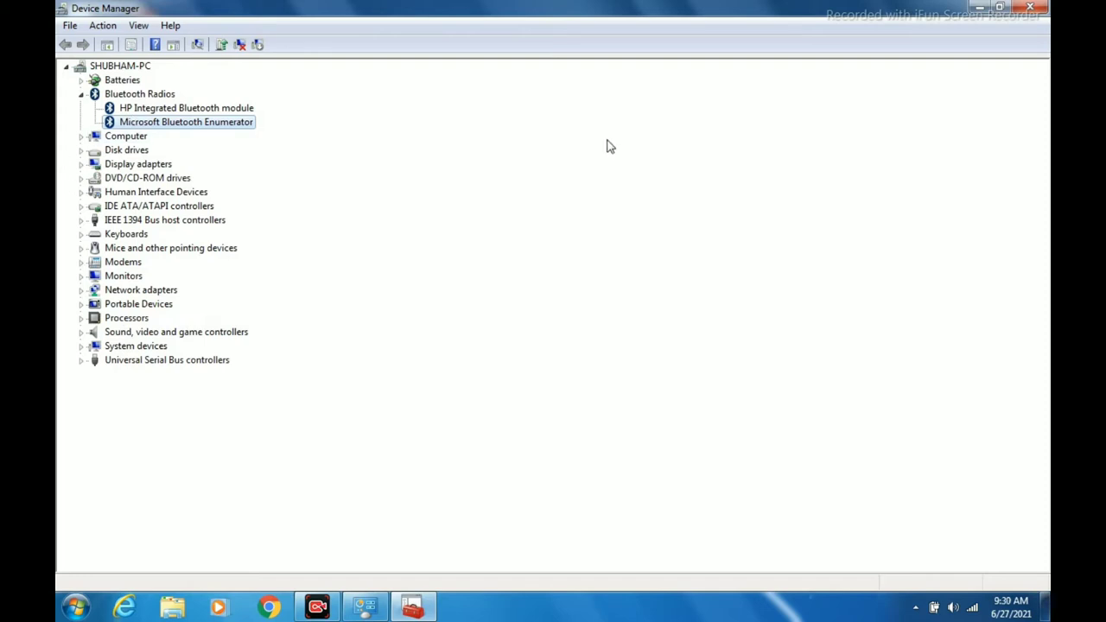
- View the properties of the Bluetooth Radios category and close them again
{"action": "left_click", "coordinate": [135, 97]}
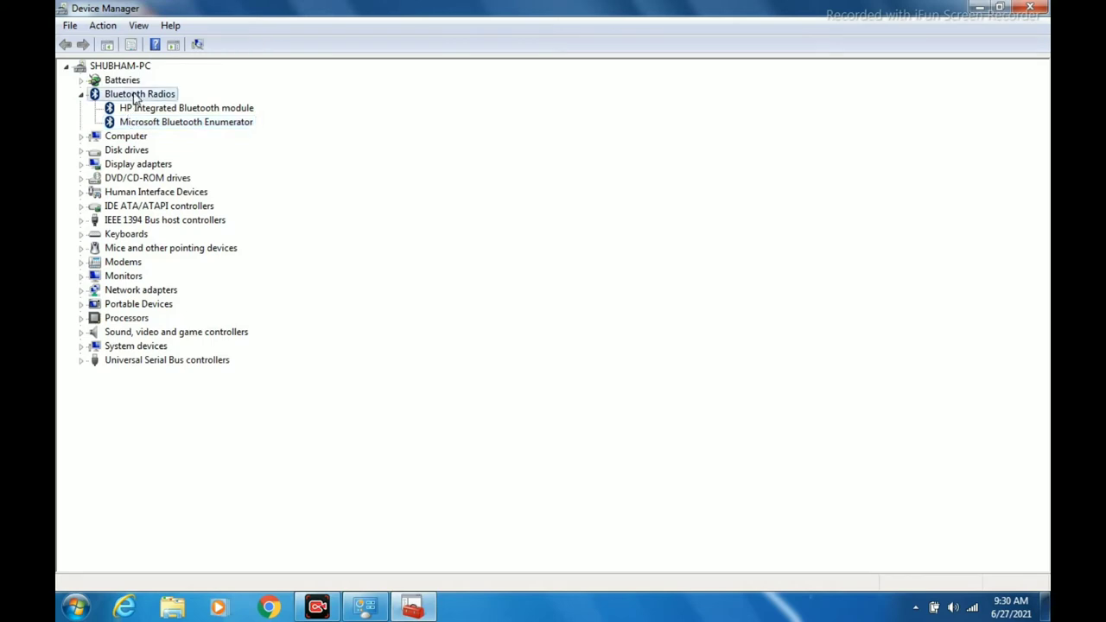
{"action": "right_click", "coordinate": [135, 97]}
{"action": "left_click", "coordinate": [174, 125]}
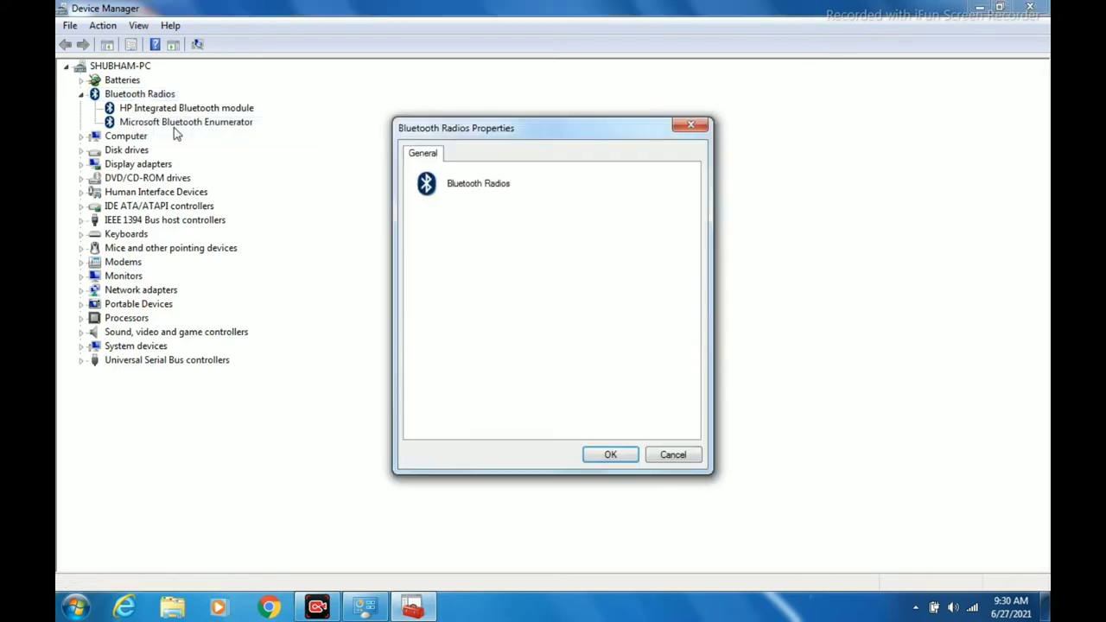
{"action": "left_click", "coordinate": [611, 455]}
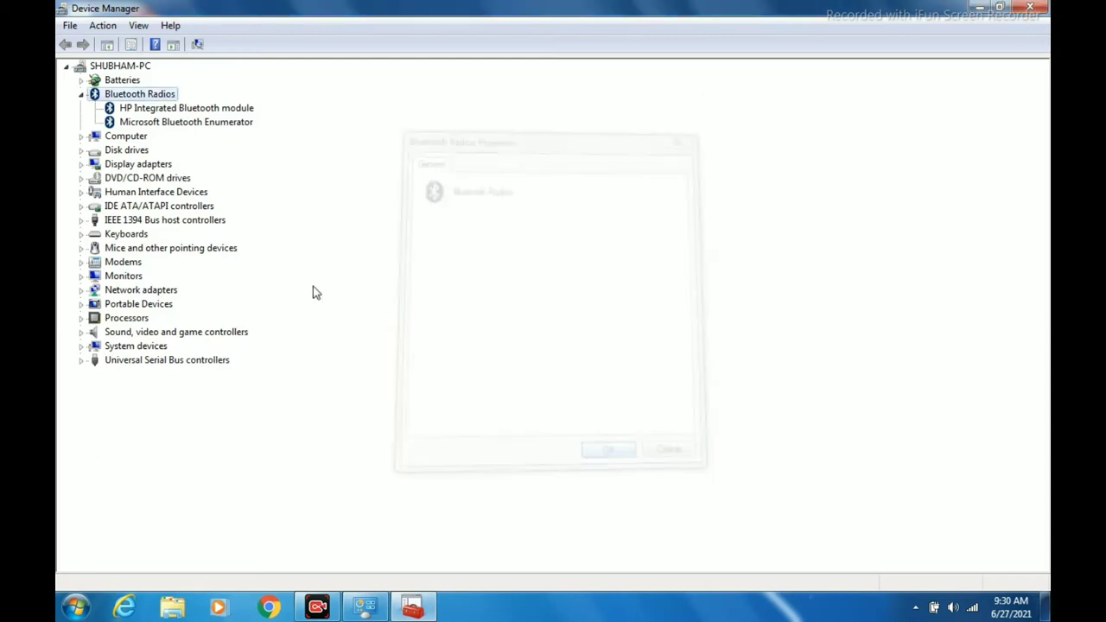
- Open the HP Integrated Bluetooth module's properties and display its Hardware Ids among the device details
{"action": "left_click", "coordinate": [209, 109]}
{"action": "right_click", "coordinate": [209, 112]}
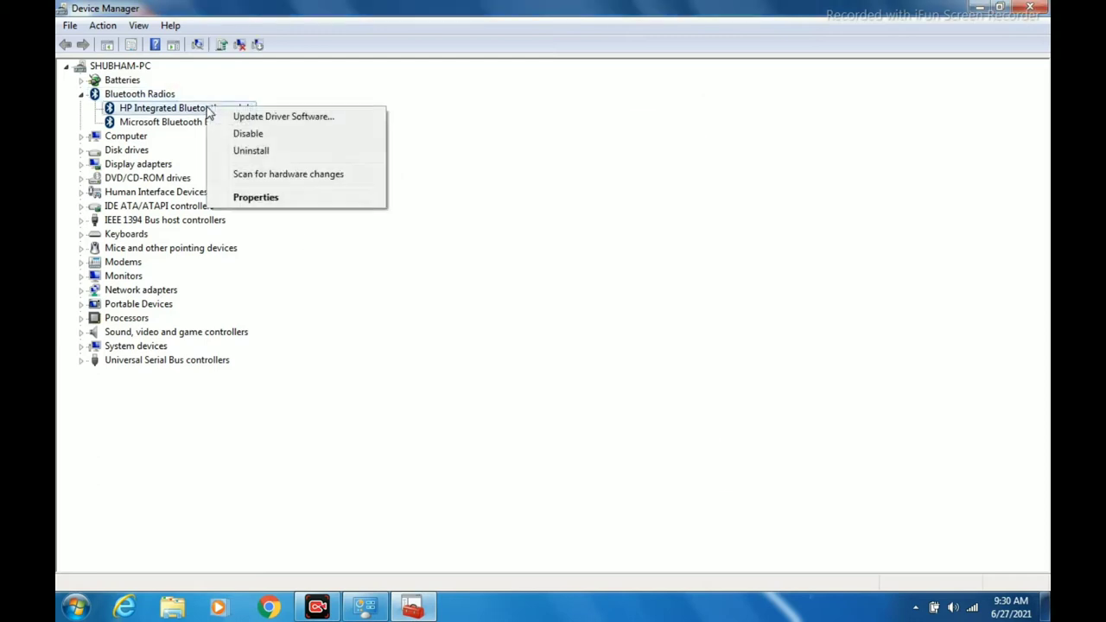
{"action": "left_click", "coordinate": [257, 198]}
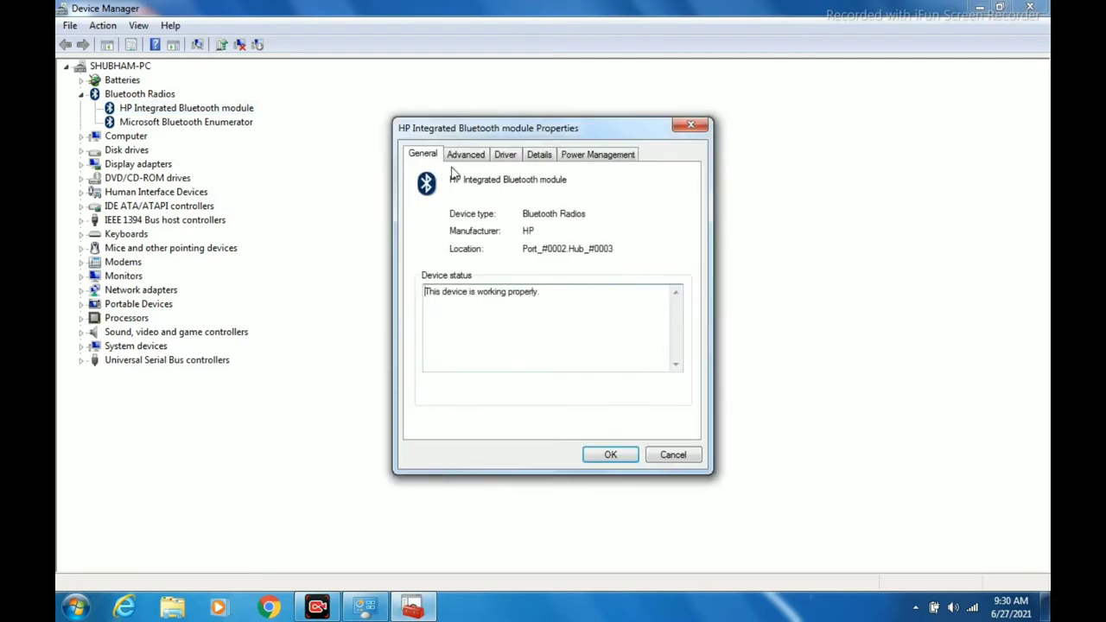
{"action": "left_click", "coordinate": [536, 157]}
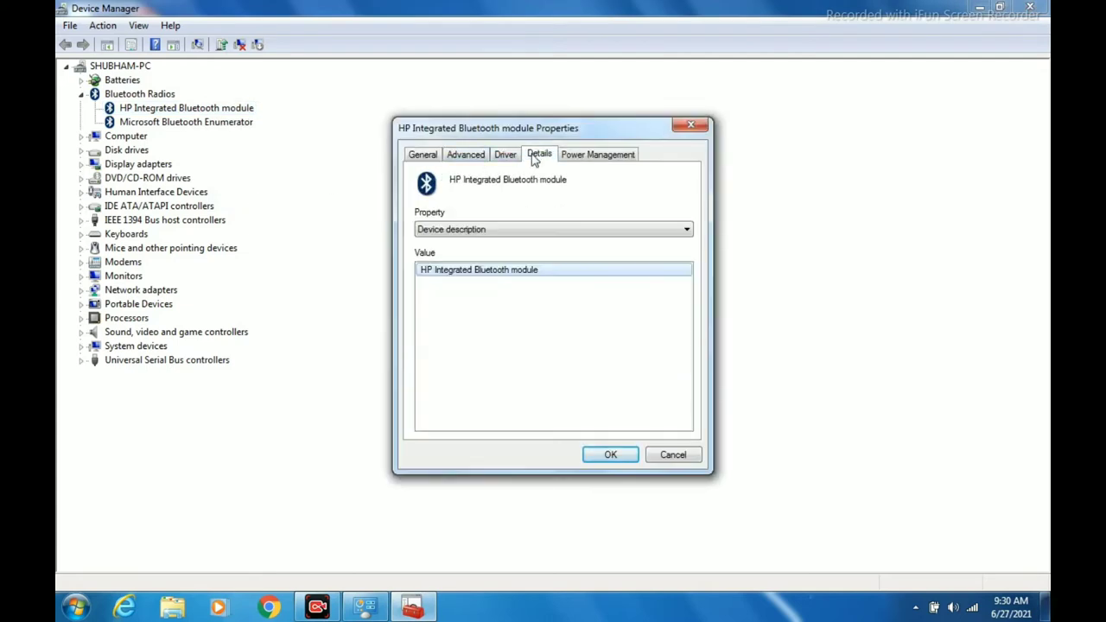
{"action": "left_click", "coordinate": [523, 230]}
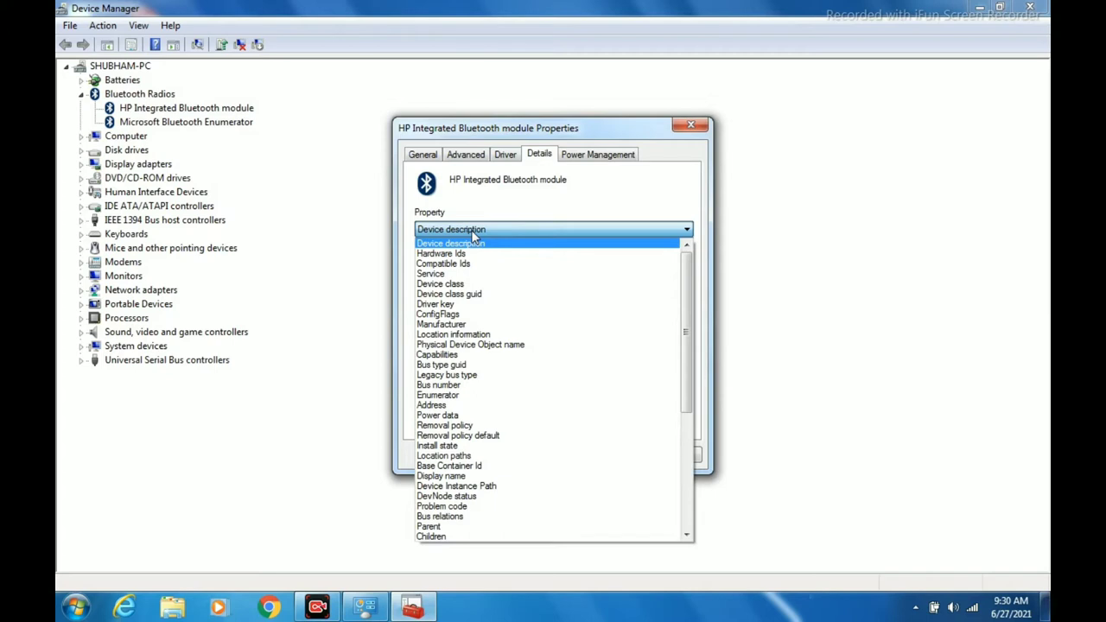
{"action": "left_click", "coordinate": [683, 130]}
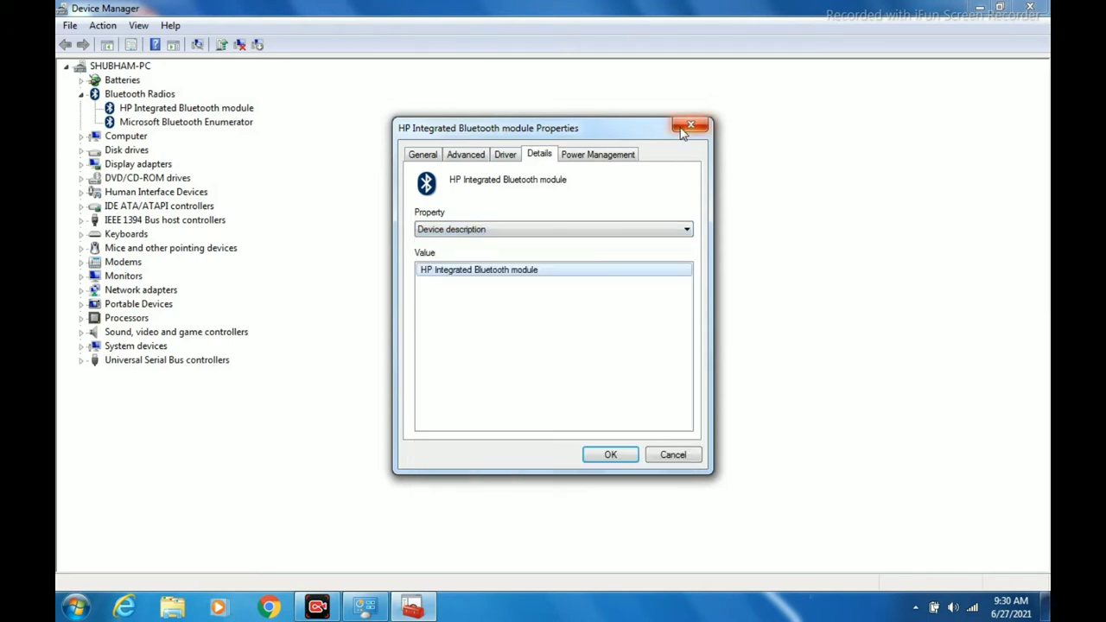
{"action": "left_click", "coordinate": [565, 230]}
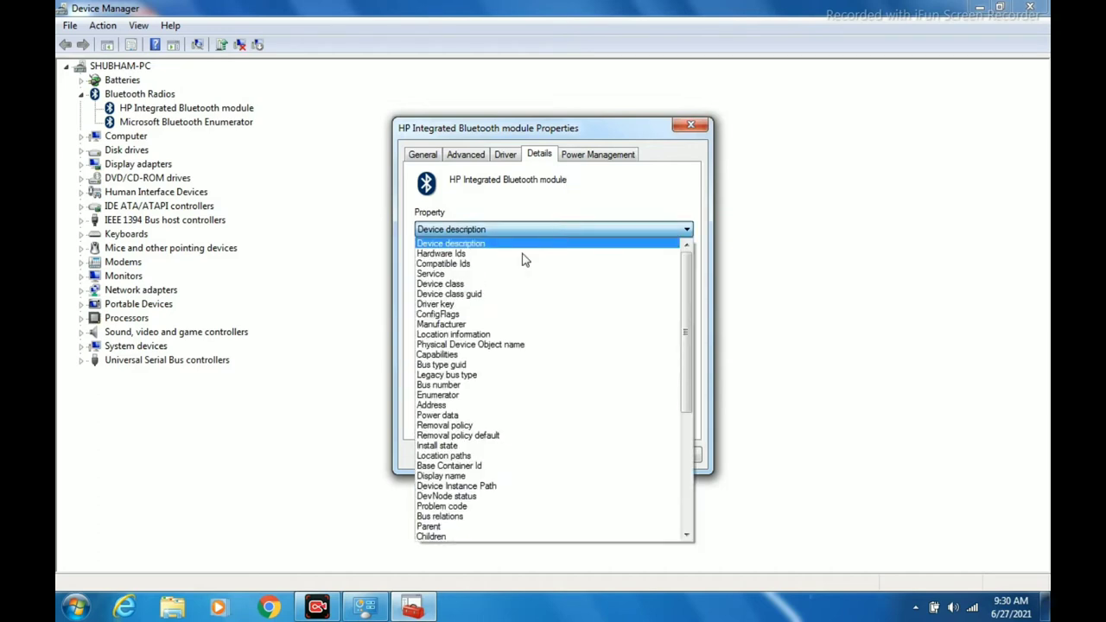
{"action": "left_click", "coordinate": [457, 254]}
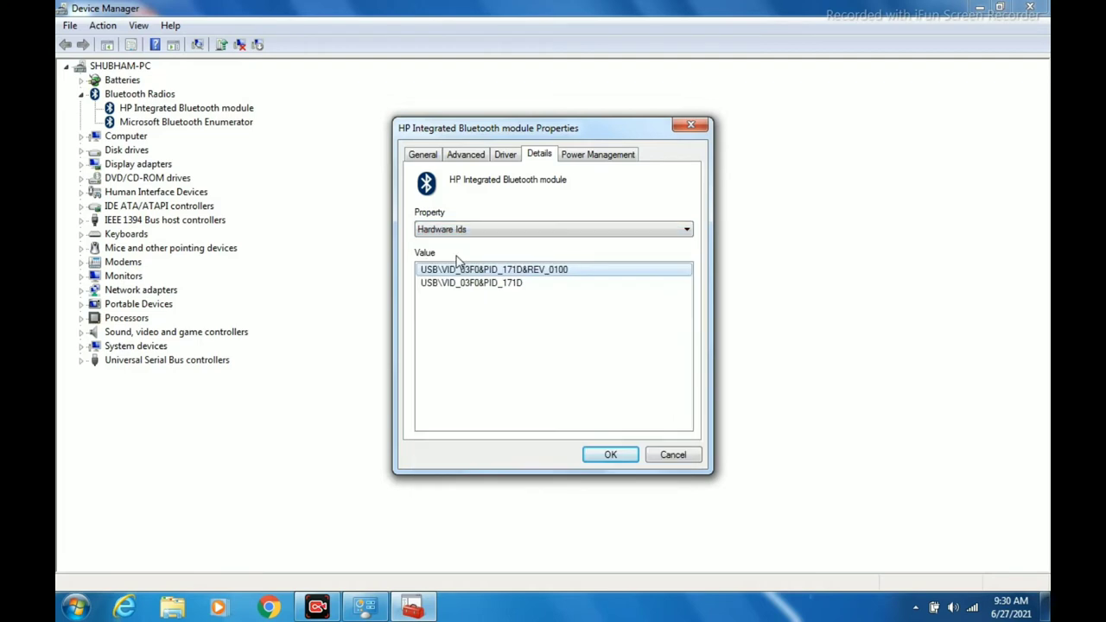
- Copy the Bluetooth module's shorter hardware ID, USB\VID_03F0&PID_171D
{"action": "left_click", "coordinate": [477, 289]}
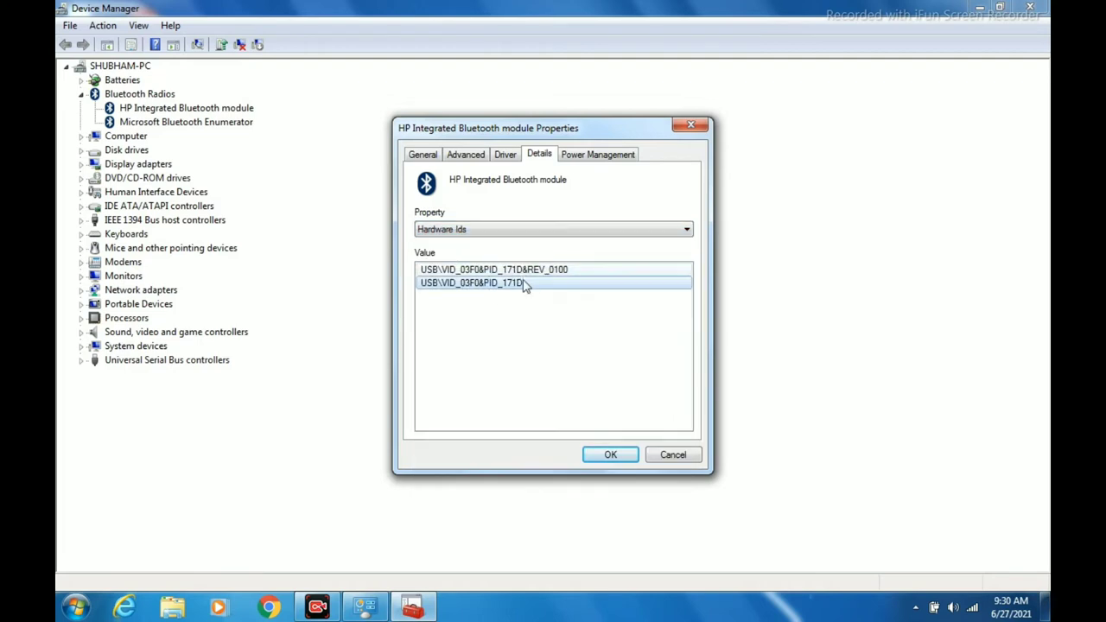
{"action": "right_click", "coordinate": [524, 288]}
{"action": "left_click", "coordinate": [562, 294]}
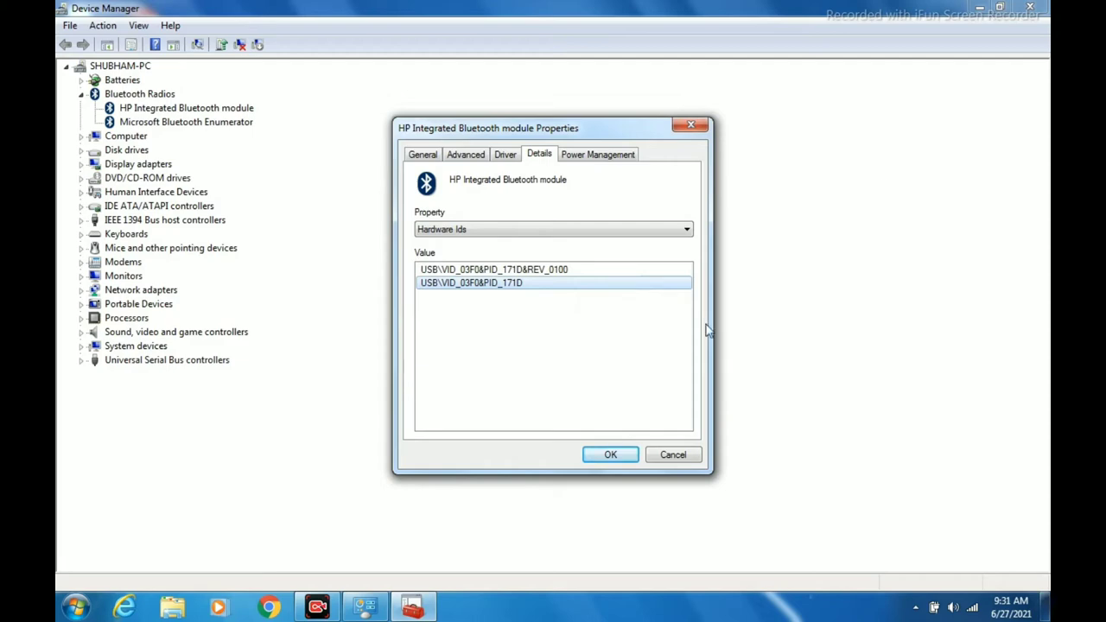
- Minimize the open windows, launch Notepad and paste the copied hardware ID into the blank document
{"action": "left_click", "coordinate": [977, 7]}
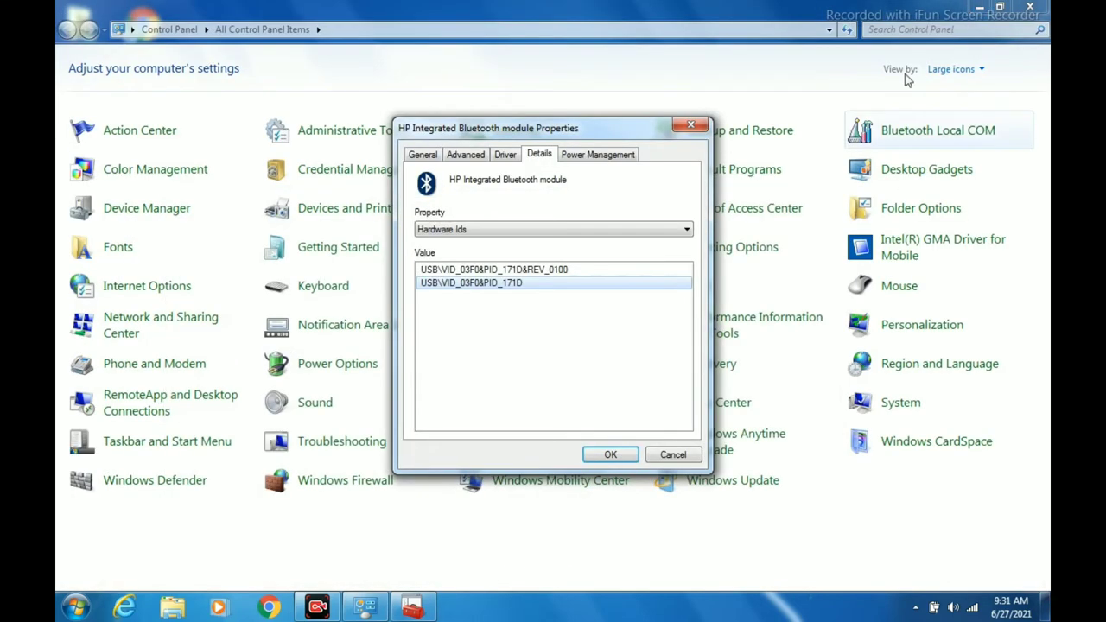
{"action": "left_click", "coordinate": [983, 9]}
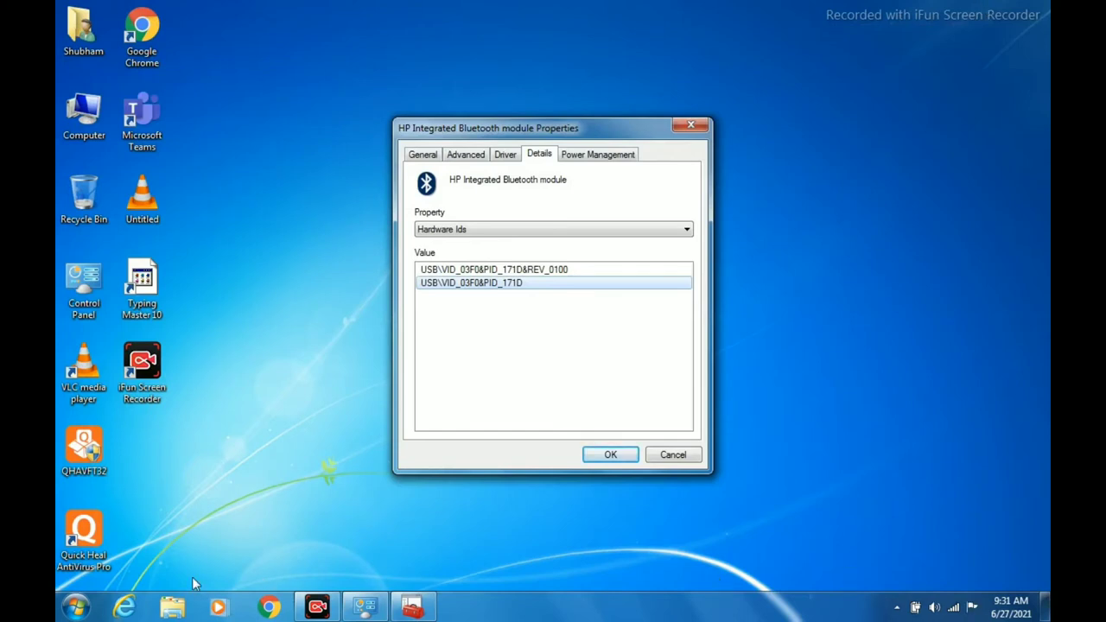
{"action": "left_click", "coordinate": [76, 607]}
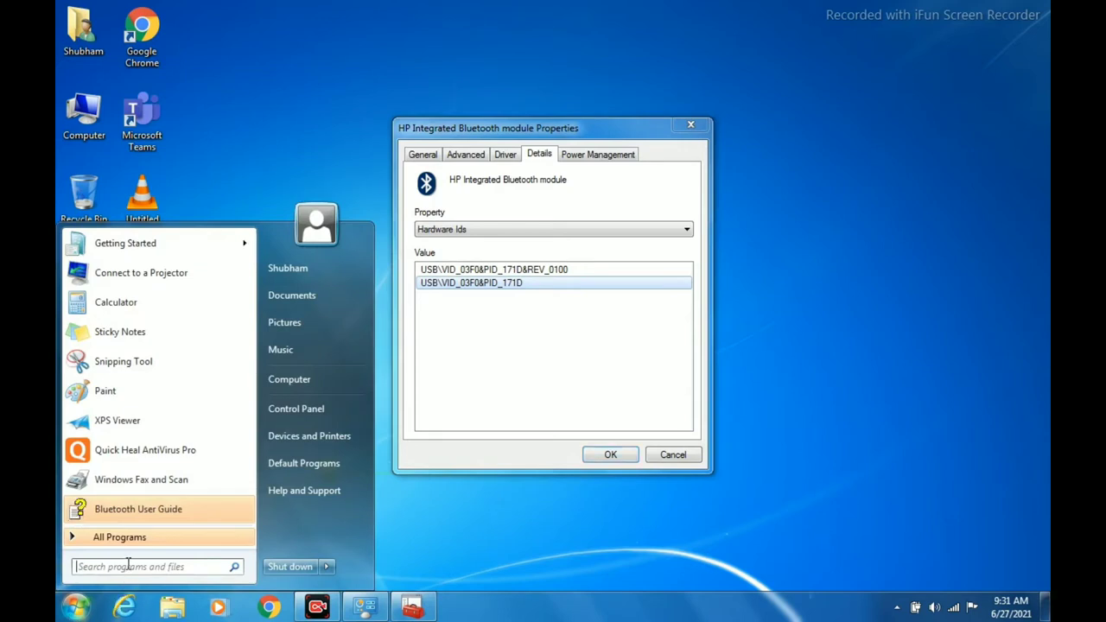
{"action": "left_click", "coordinate": [128, 566]}
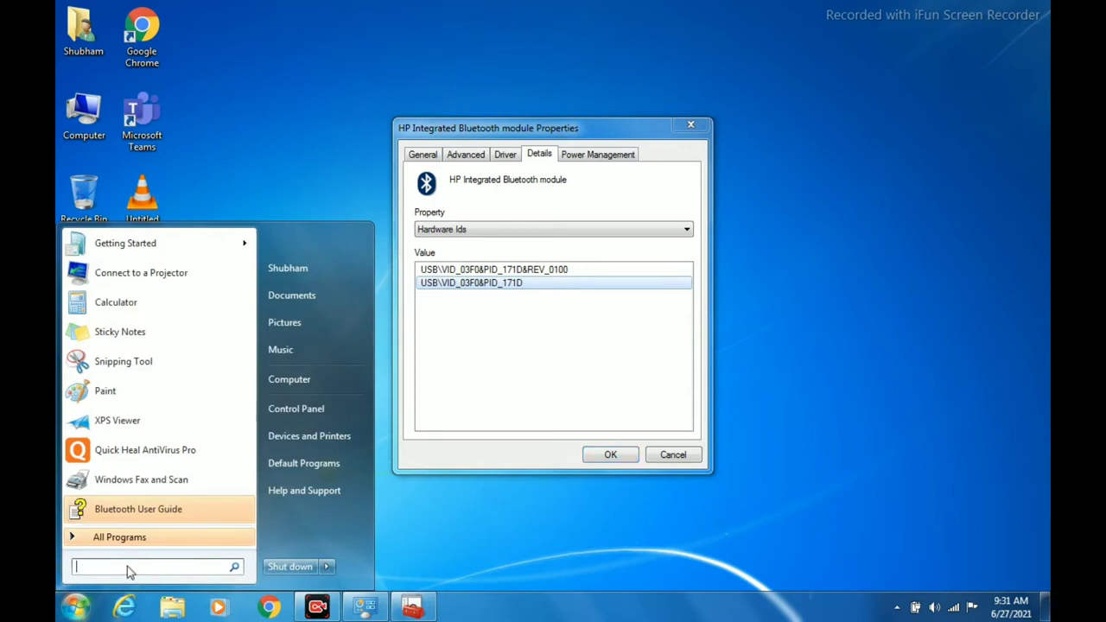
{"action": "type", "text": "not"}
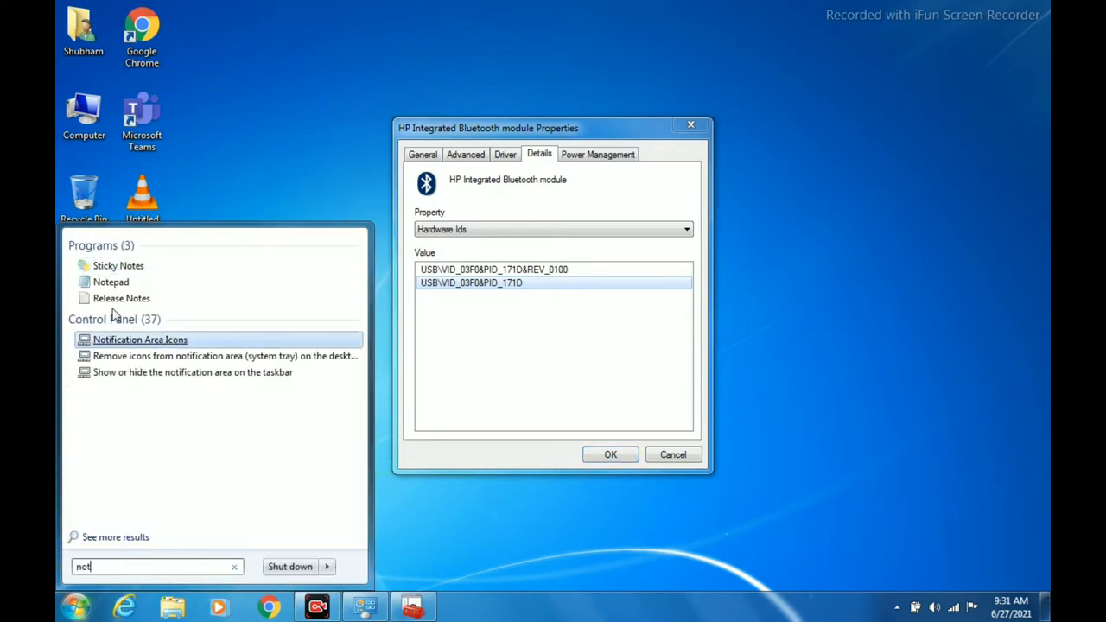
{"action": "left_click", "coordinate": [115, 283]}
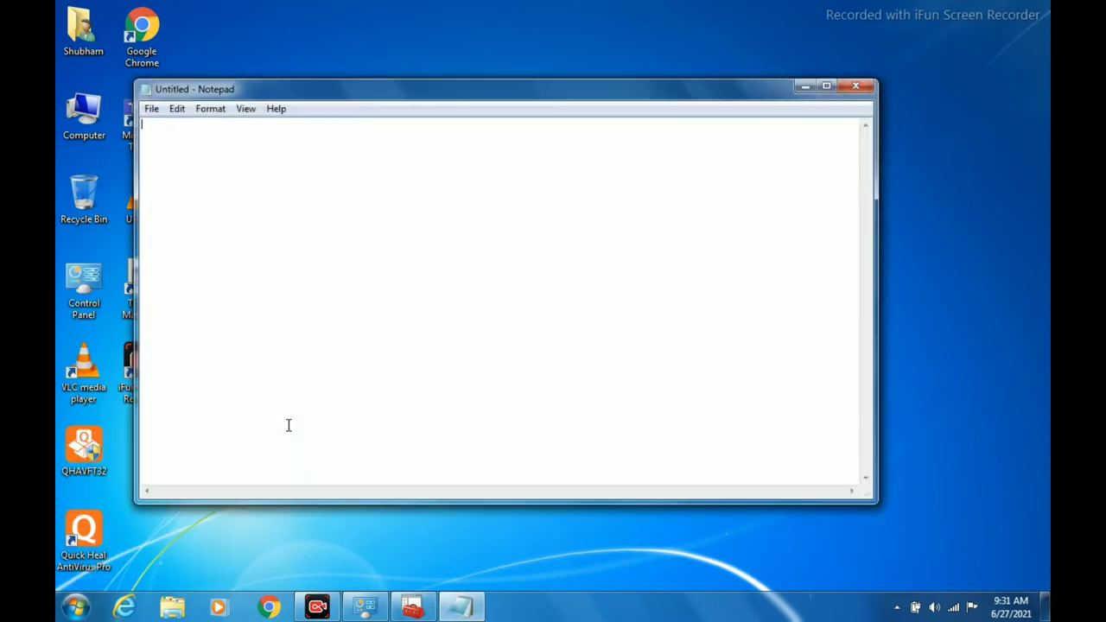
{"action": "right_click", "coordinate": [326, 195]}
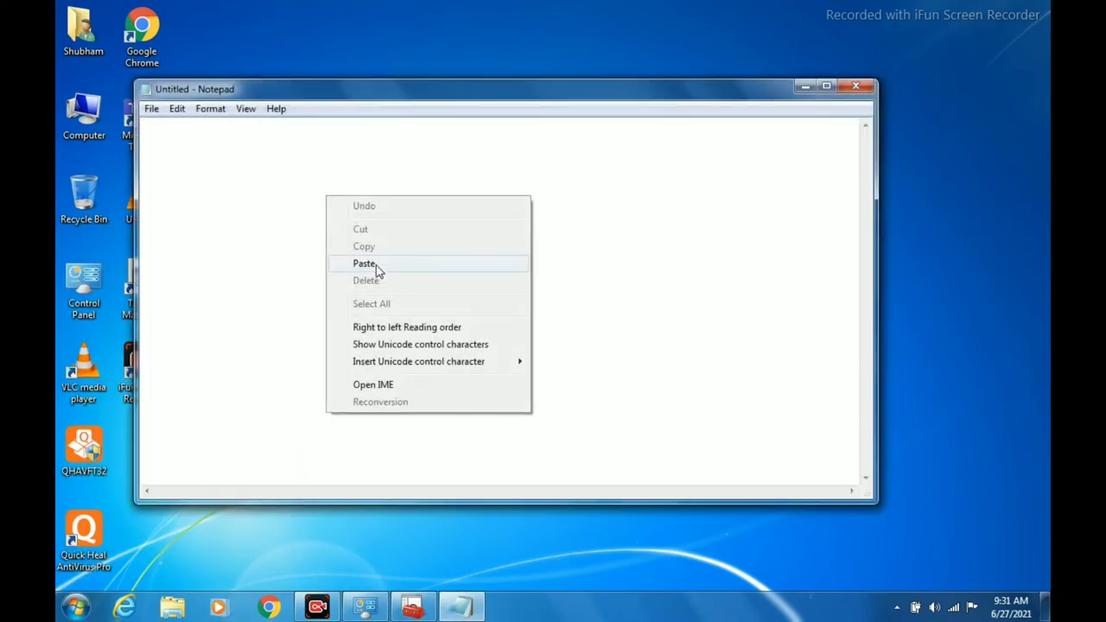
{"action": "left_click", "coordinate": [366, 263]}
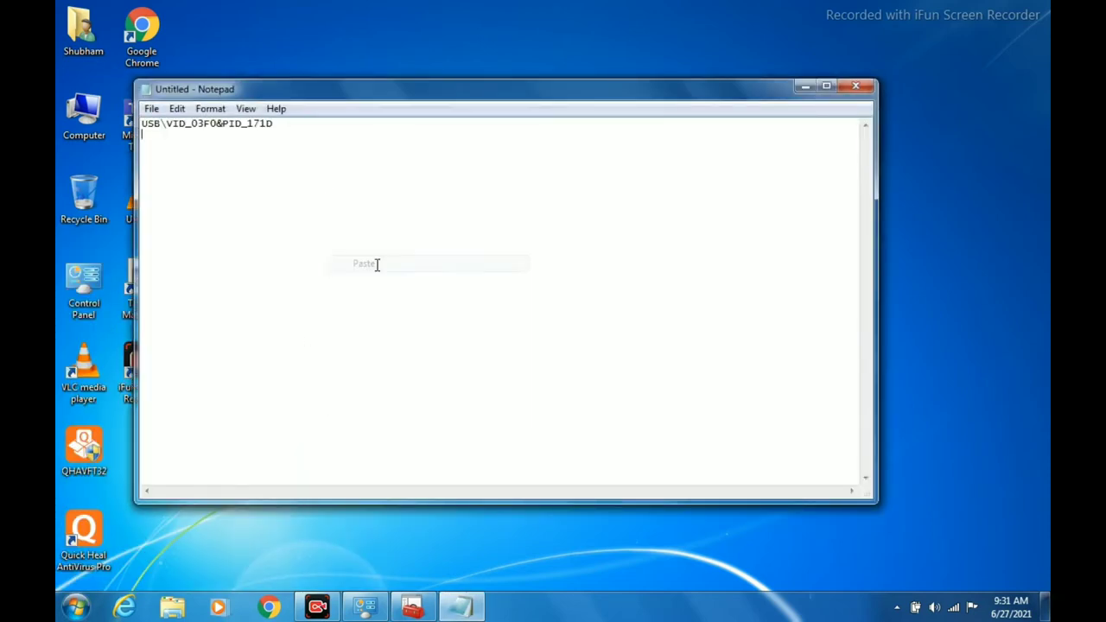
- Minimize Notepad, switch back to Device Manager and uninstall the HP Integrated Bluetooth module
{"action": "left_click", "coordinate": [805, 86]}
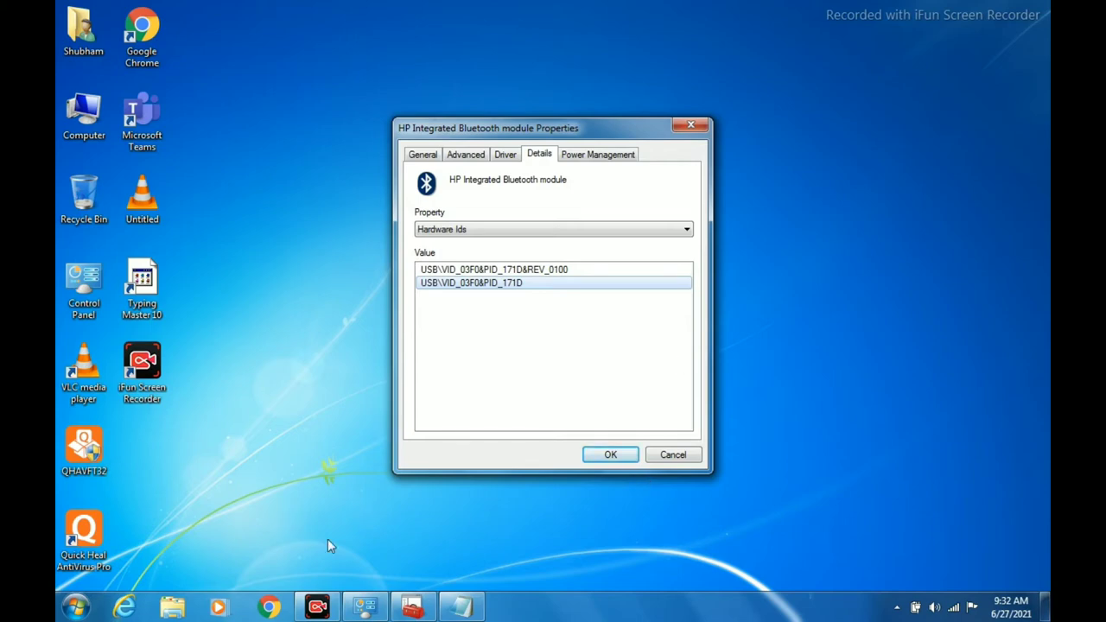
{"action": "left_click", "coordinate": [365, 607]}
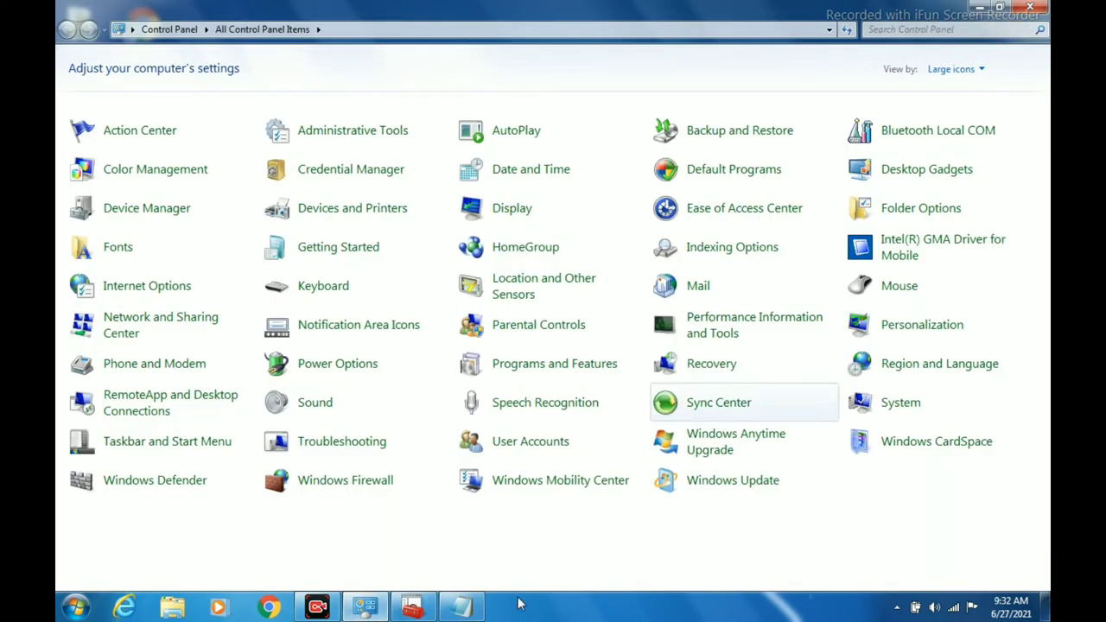
{"action": "mouse_move", "coordinate": [454, 598]}
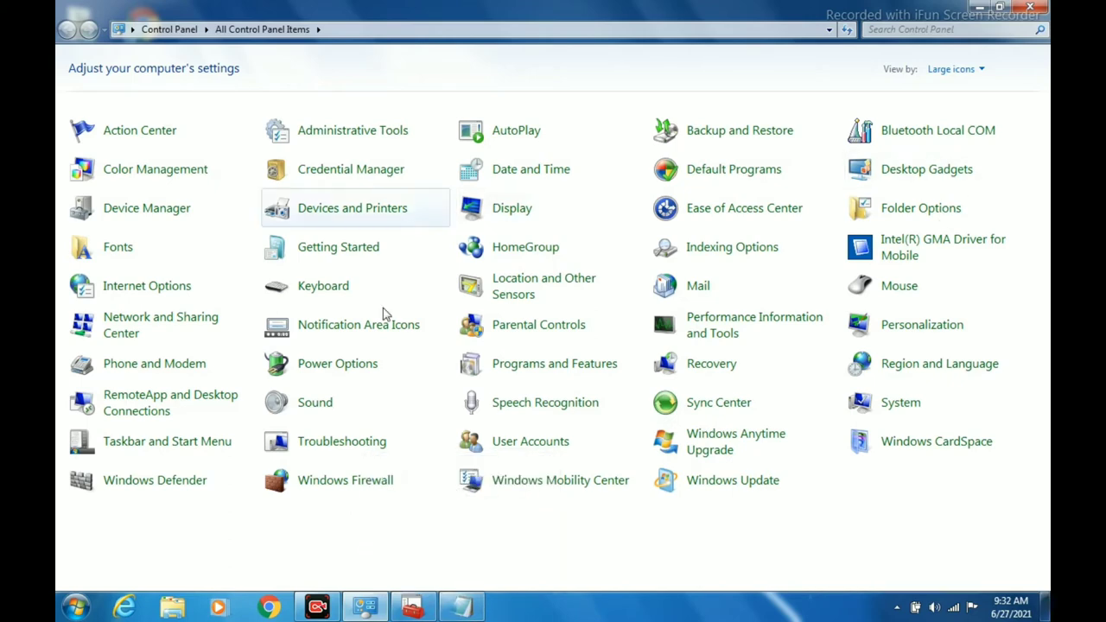
{"action": "left_click", "coordinate": [412, 605]}
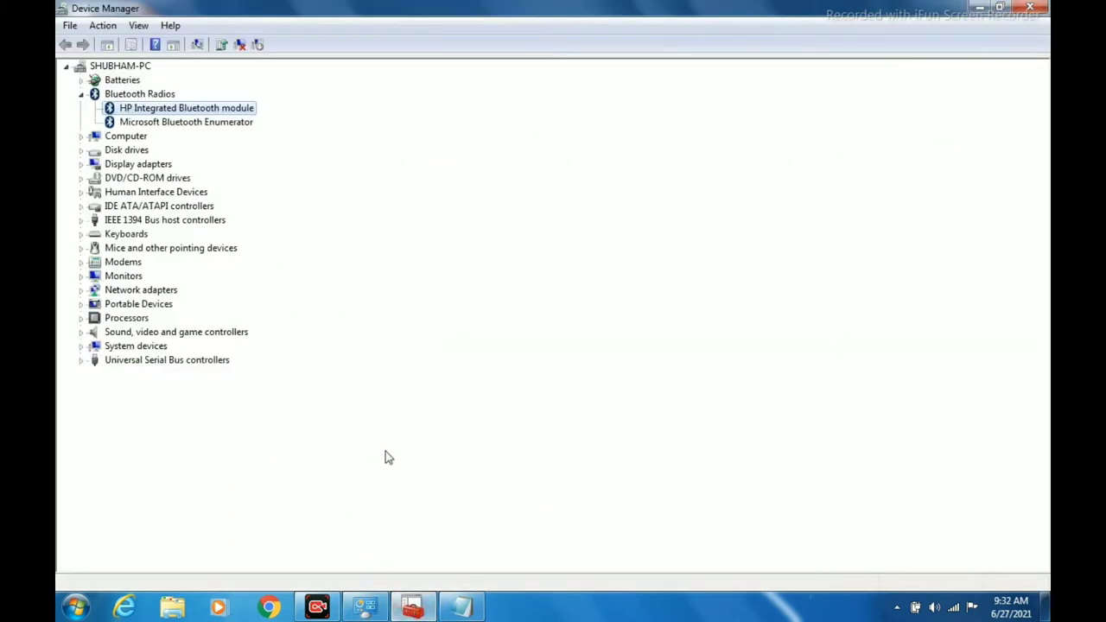
{"action": "right_click", "coordinate": [181, 110]}
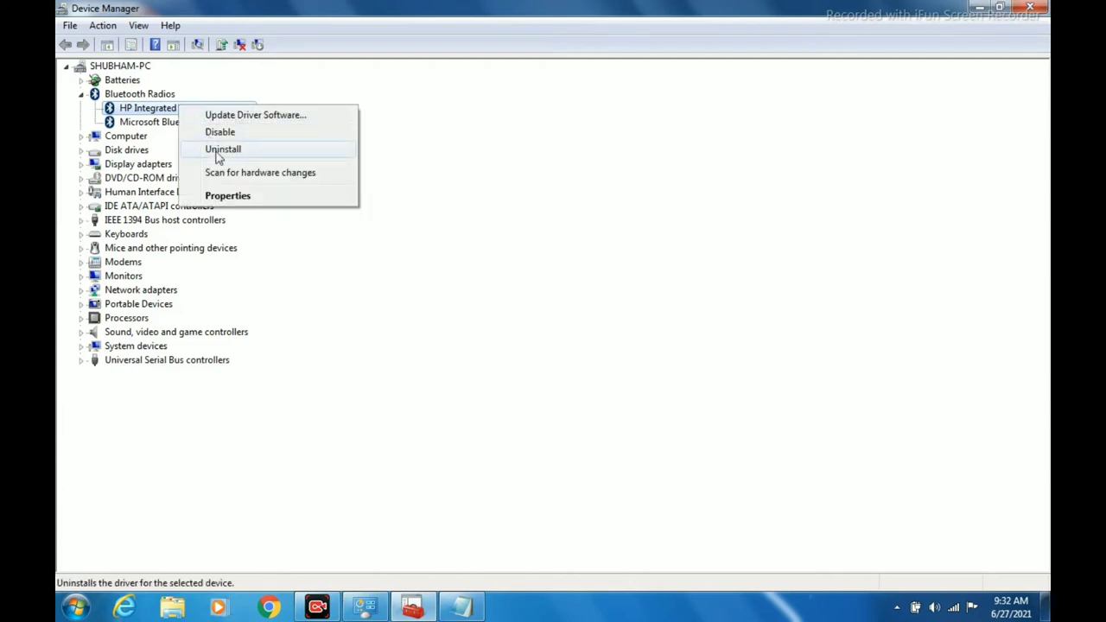
{"action": "left_click", "coordinate": [219, 151]}
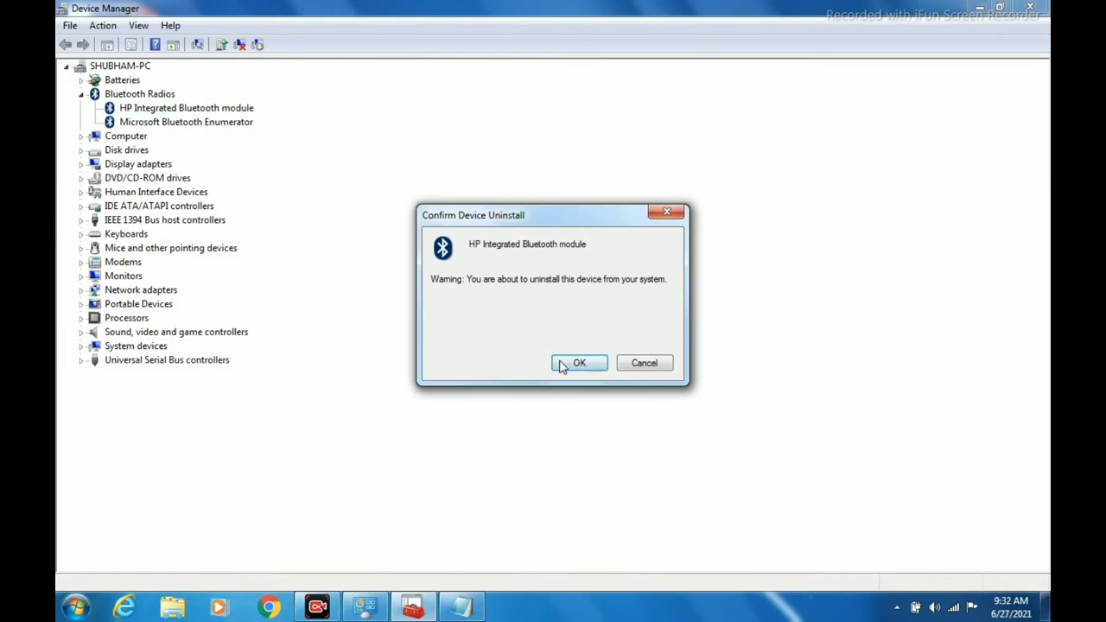
{"action": "left_click", "coordinate": [562, 367]}
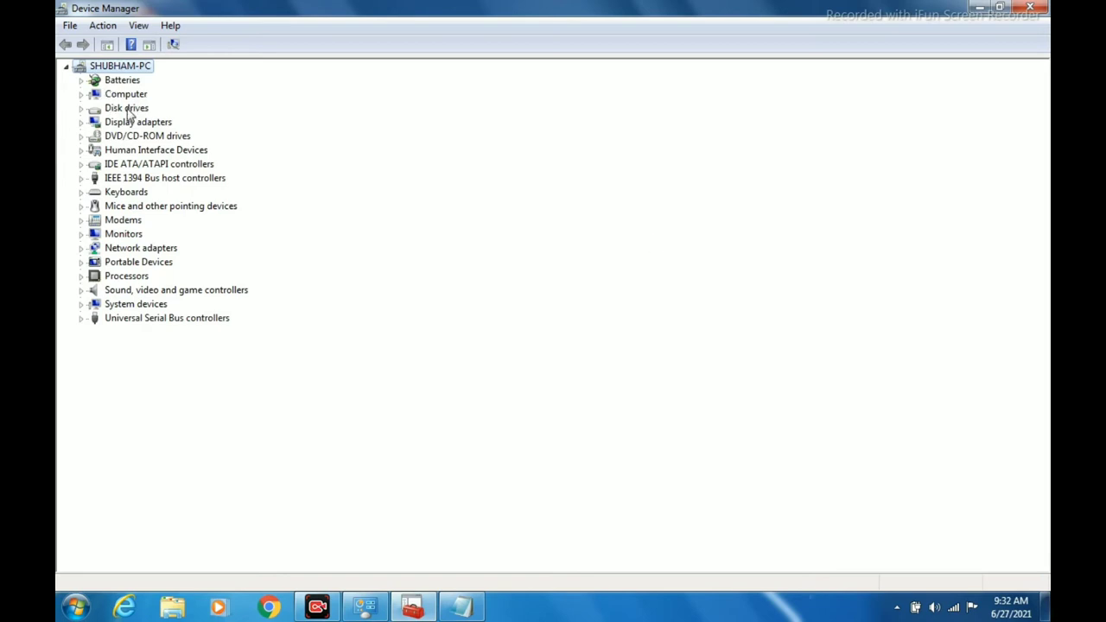
- Close the leftover HP Integrated Bluetooth module properties and exit Device Manager
{"action": "left_click", "coordinate": [1031, 7]}
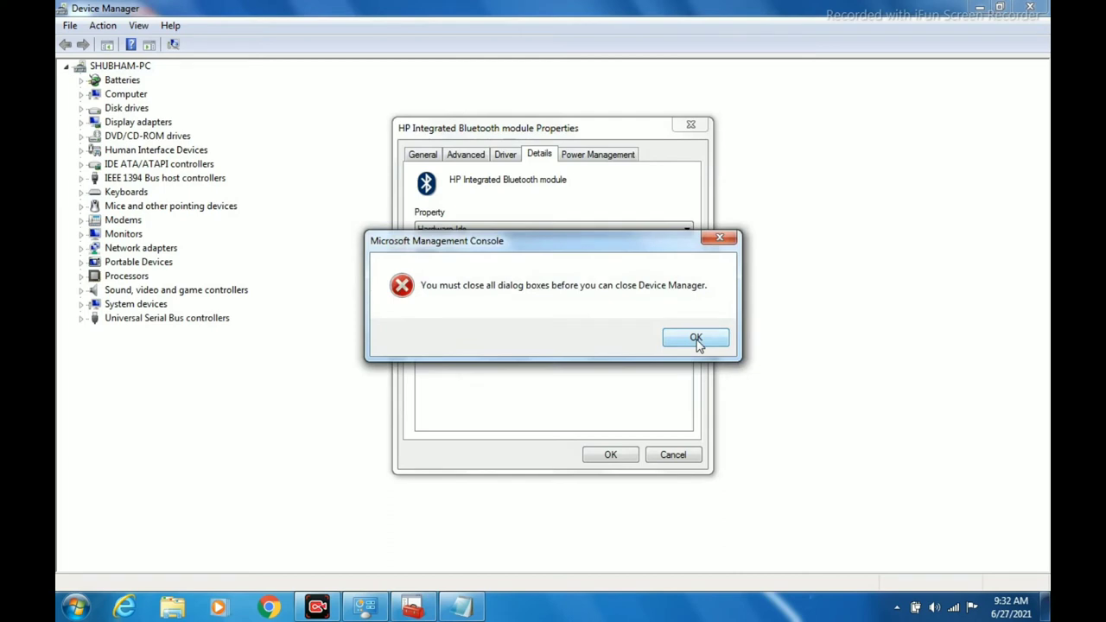
{"action": "left_click", "coordinate": [697, 338]}
{"action": "left_click", "coordinate": [671, 456]}
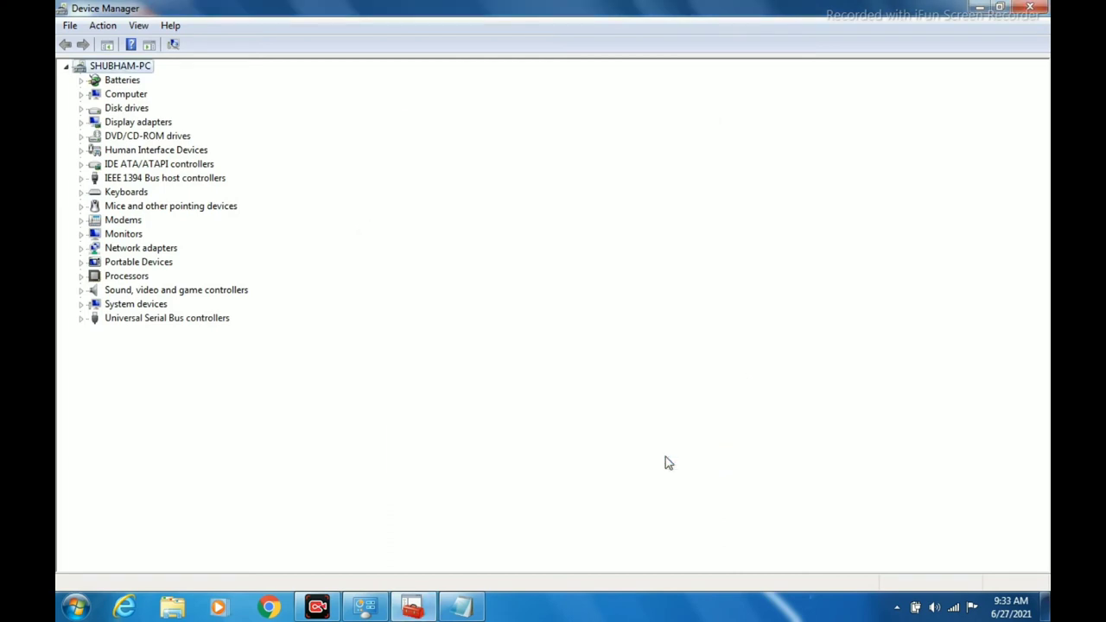
{"action": "left_click", "coordinate": [1031, 7]}
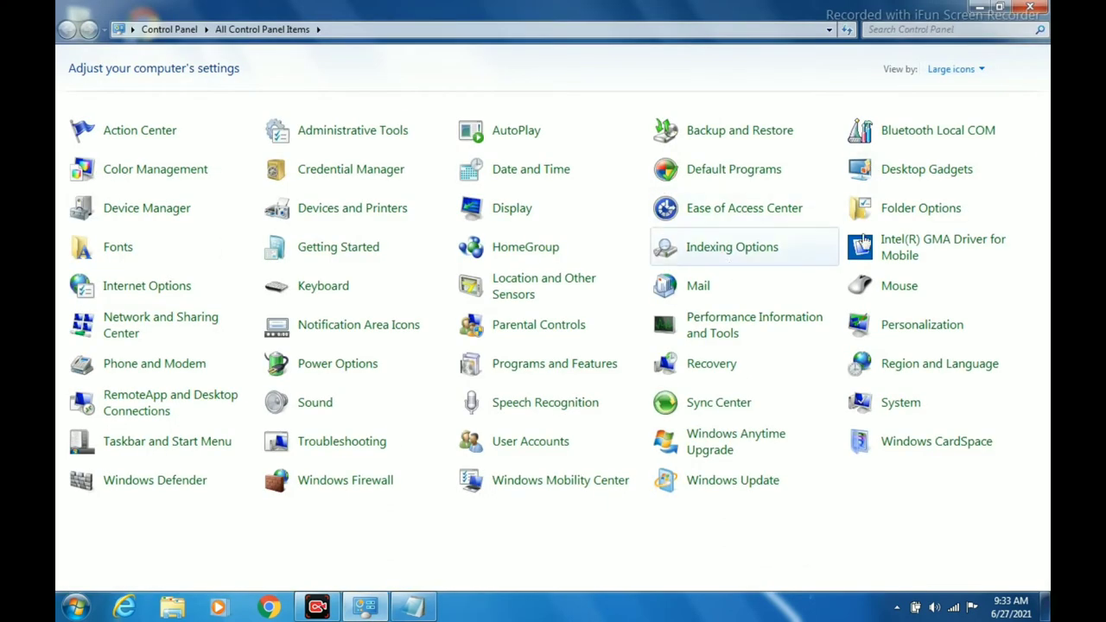
- Check the Device Manager list for the uninstalled Bluetooth module, then exit Device Manager and Control Panel
{"action": "left_click", "coordinate": [176, 216]}
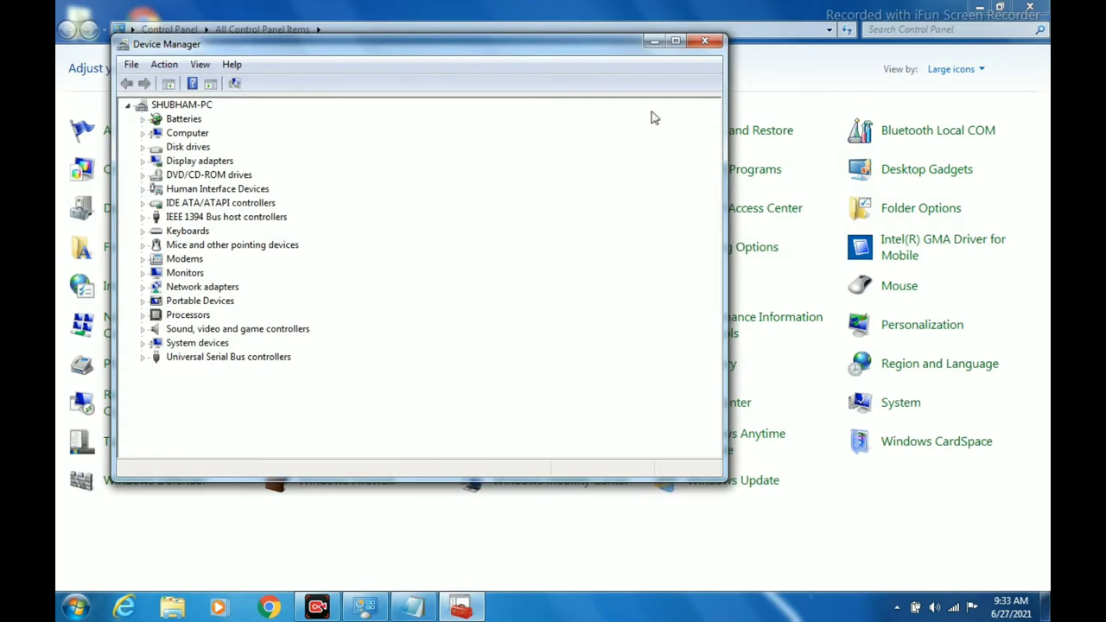
{"action": "left_click", "coordinate": [706, 41]}
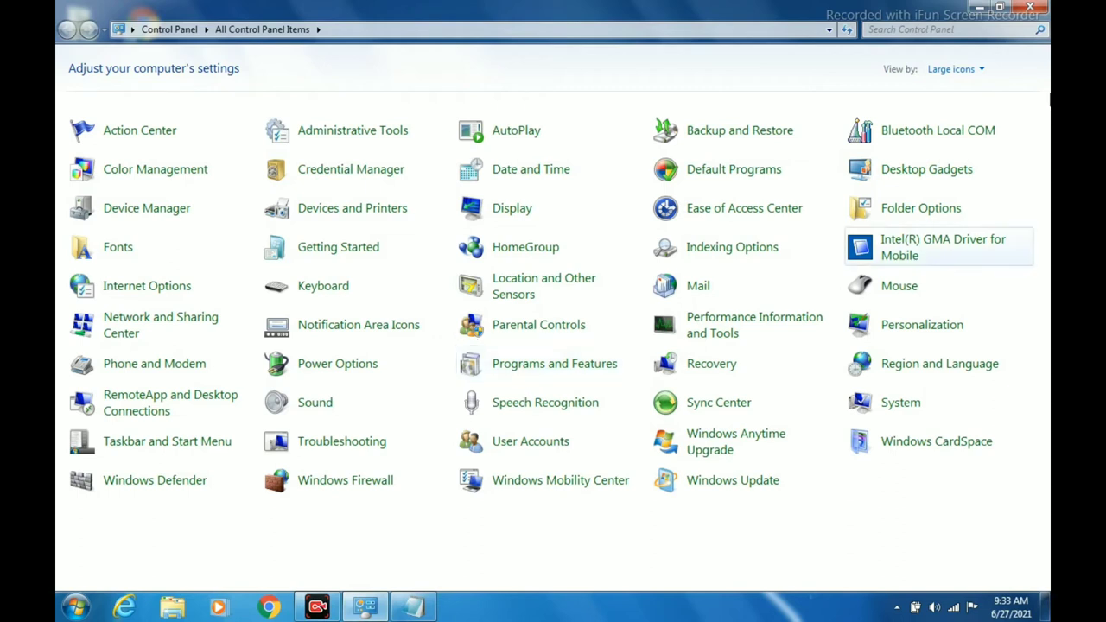
{"action": "left_click", "coordinate": [1024, 8]}
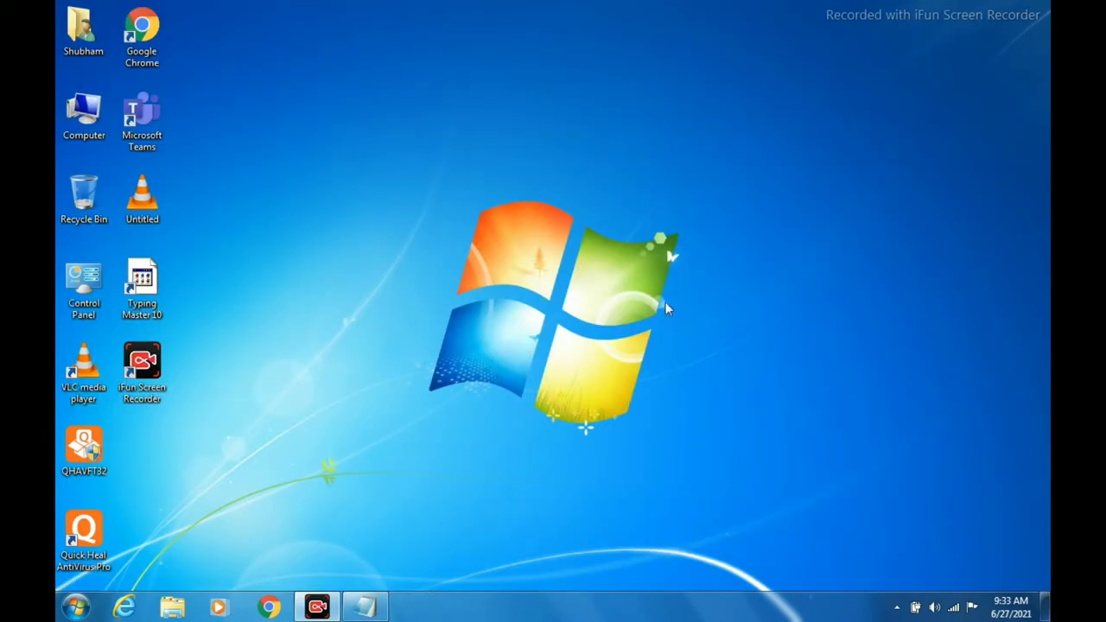
- Refresh the desktop and check the hidden notification-area icons
{"action": "right_click", "coordinate": [386, 191]}
{"action": "left_click", "coordinate": [386, 192]}
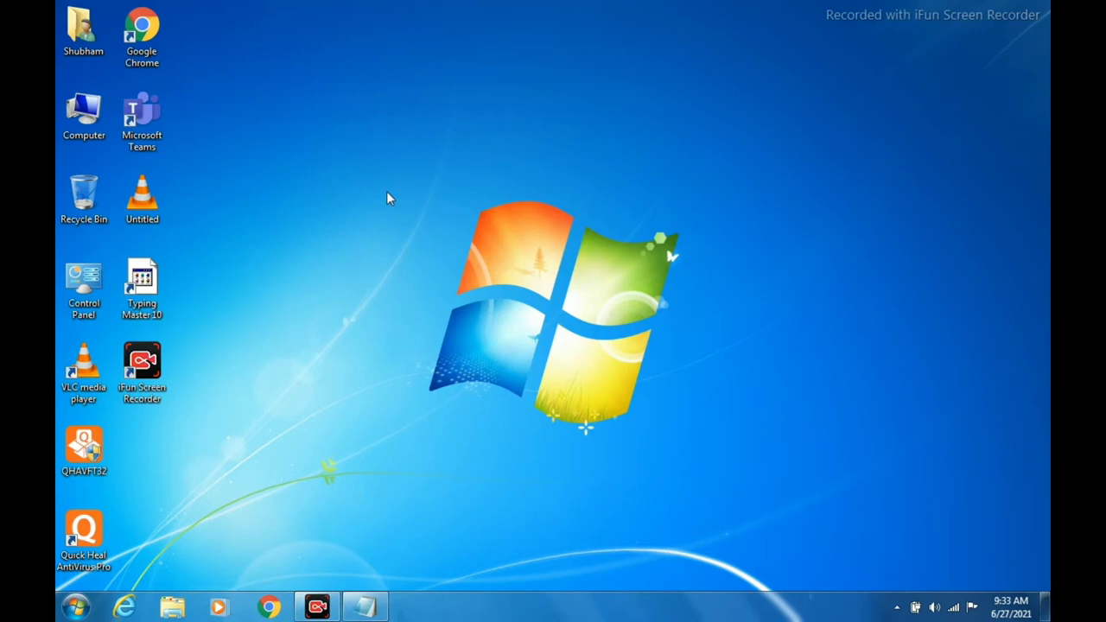
{"action": "left_click", "coordinate": [898, 607]}
{"action": "left_click", "coordinate": [805, 207]}
- Go to Control Panel's System page and bring up the hardware settings in System Properties
{"action": "left_click", "coordinate": [78, 605]}
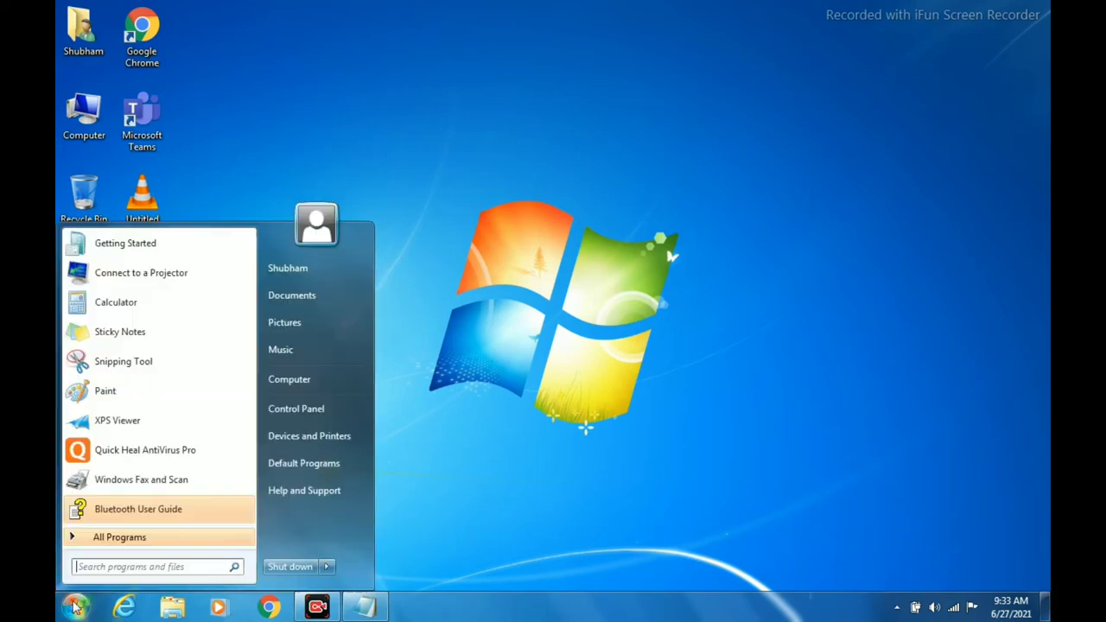
{"action": "left_click", "coordinate": [102, 566]}
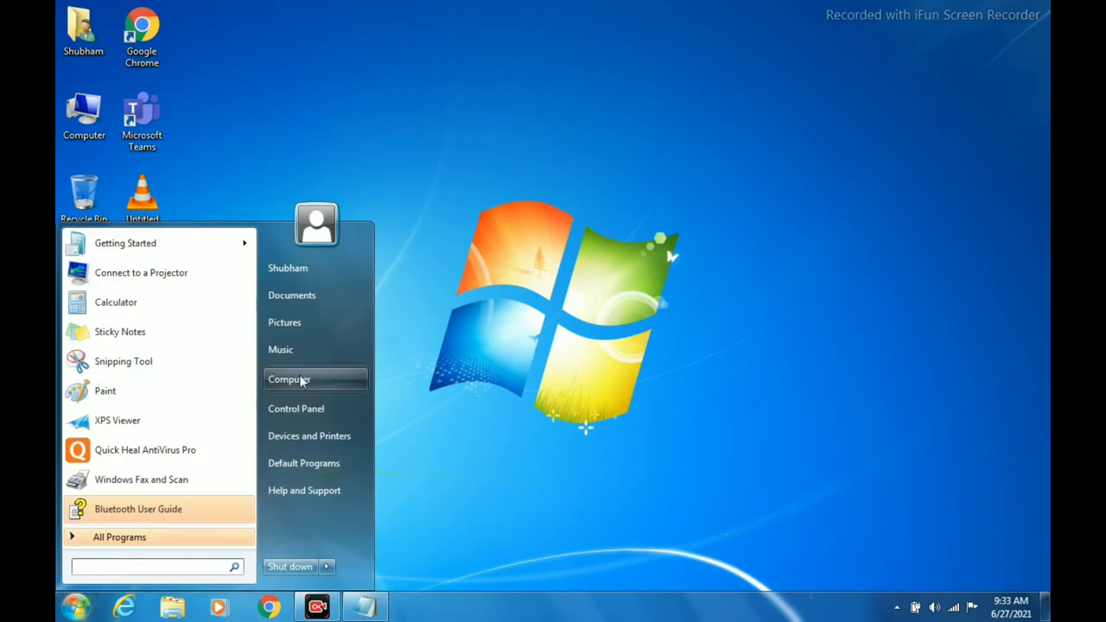
{"action": "left_click", "coordinate": [300, 418]}
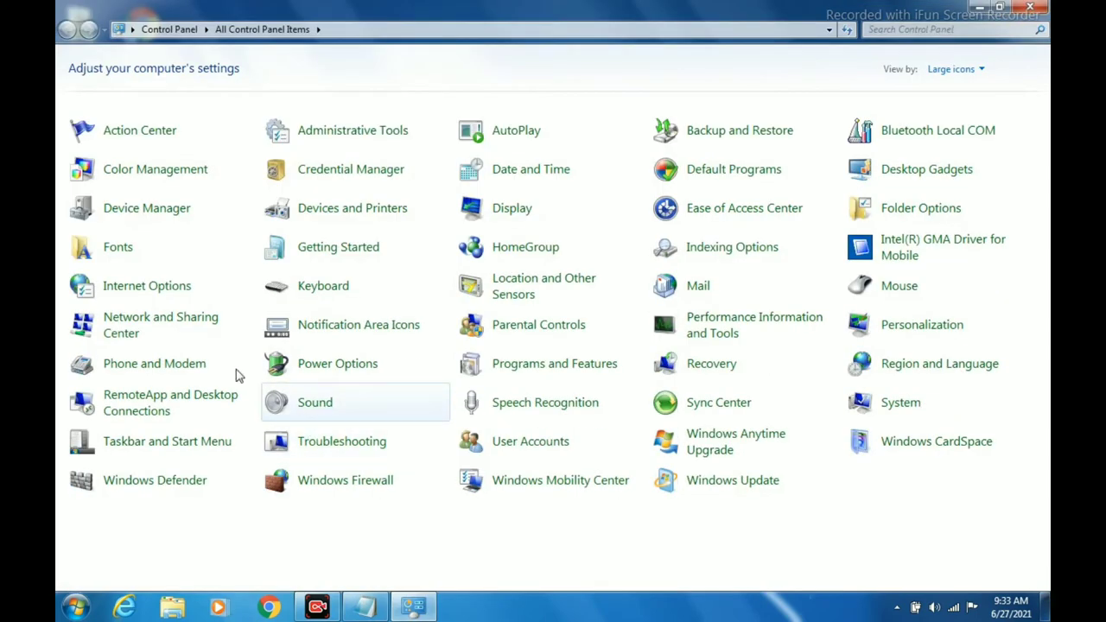
{"action": "left_click", "coordinate": [909, 416]}
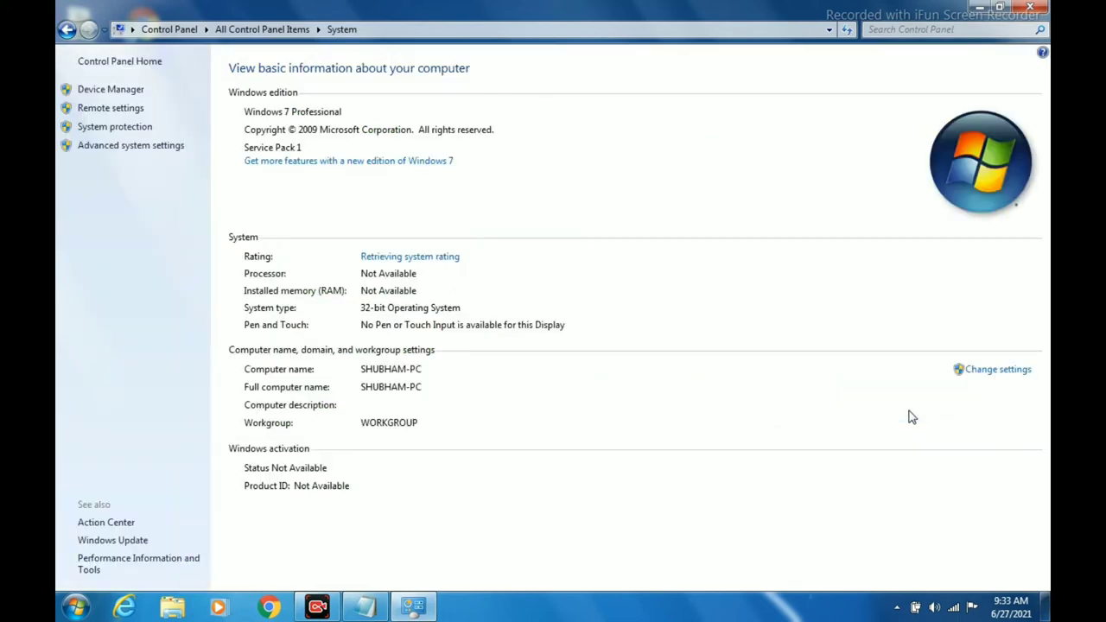
{"action": "left_click", "coordinate": [1017, 379]}
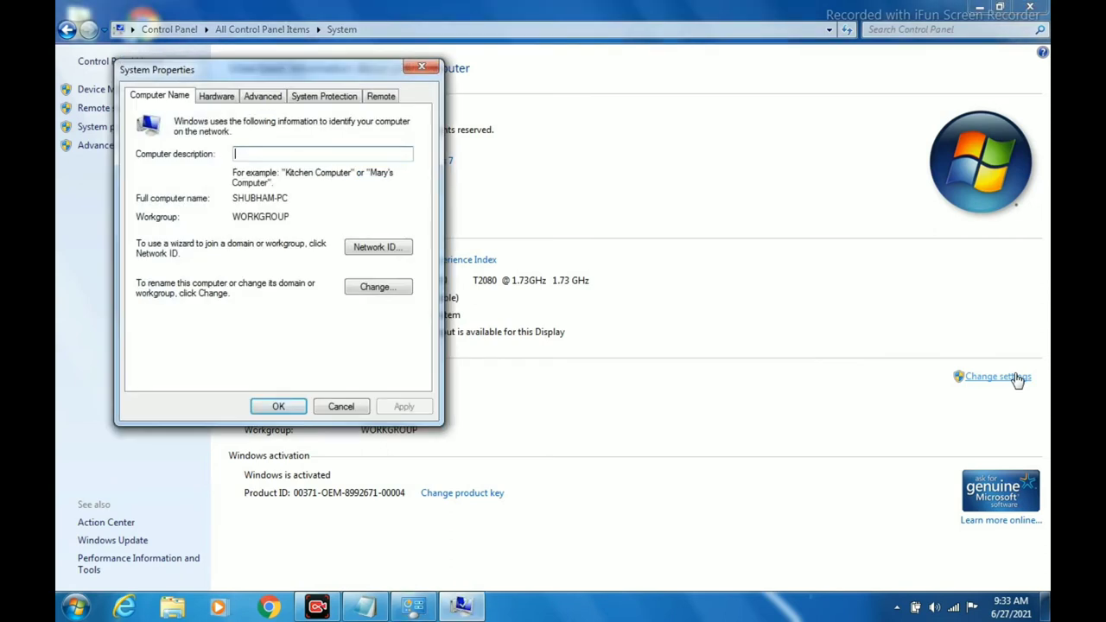
{"action": "left_click", "coordinate": [232, 99]}
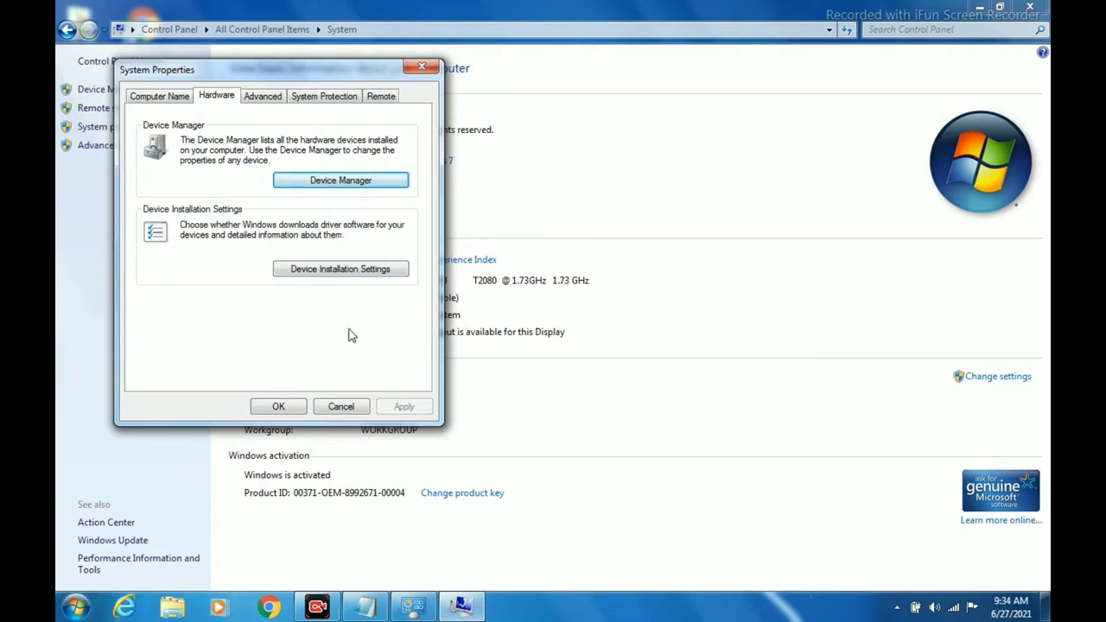
- Set device installation to "No, let me choose what to do" with the best driver always installed from Windows Update, save, and close the system windows
{"action": "left_click", "coordinate": [353, 277]}
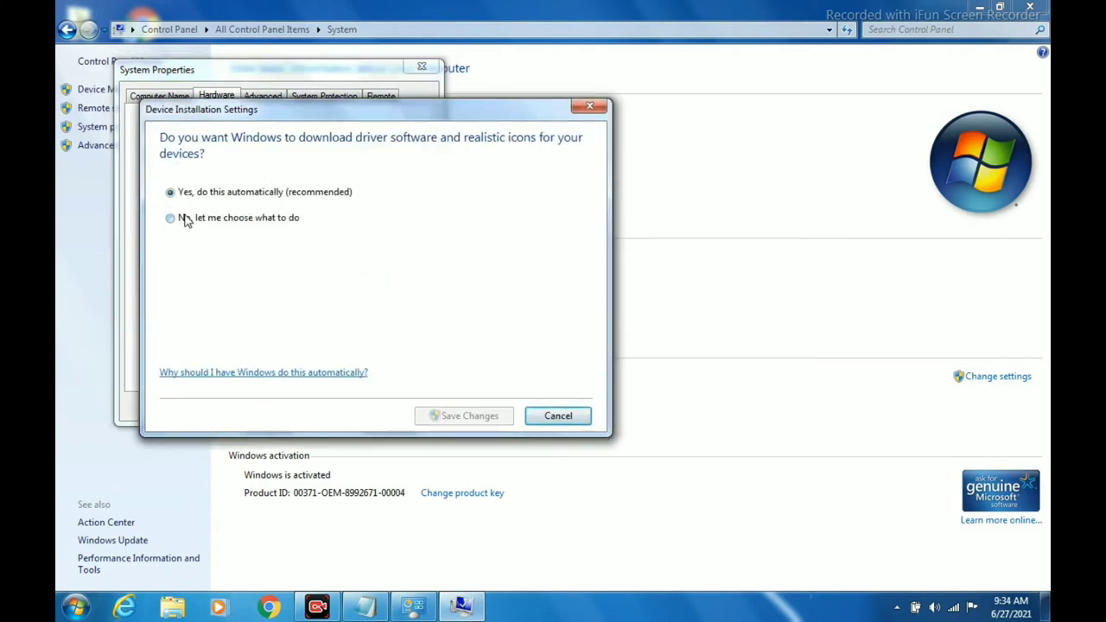
{"action": "left_click", "coordinate": [184, 220]}
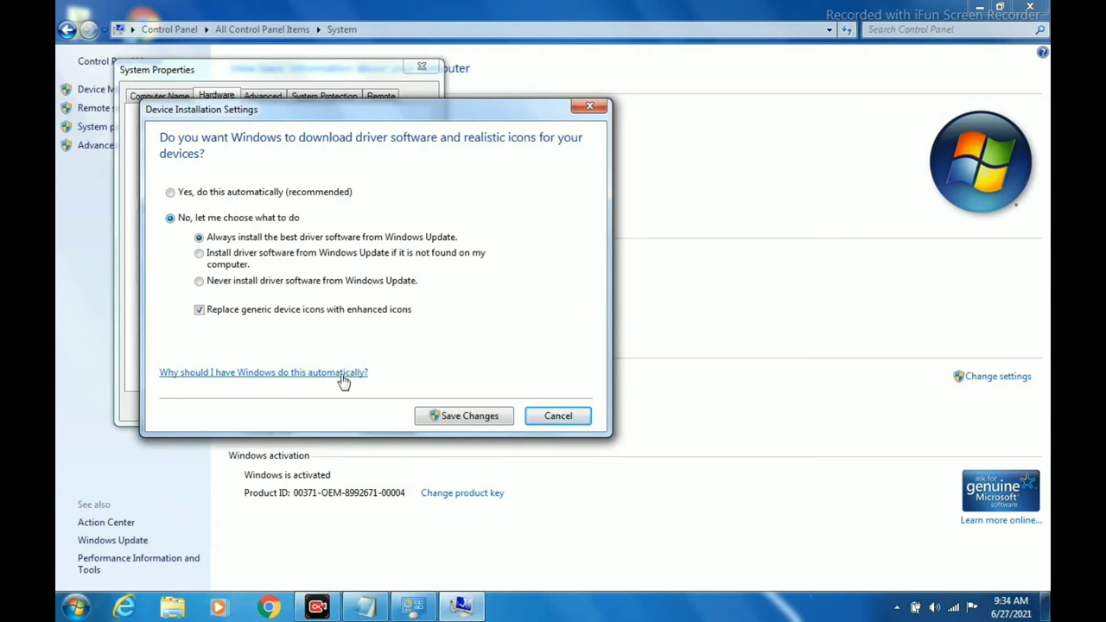
{"action": "left_click", "coordinate": [451, 421]}
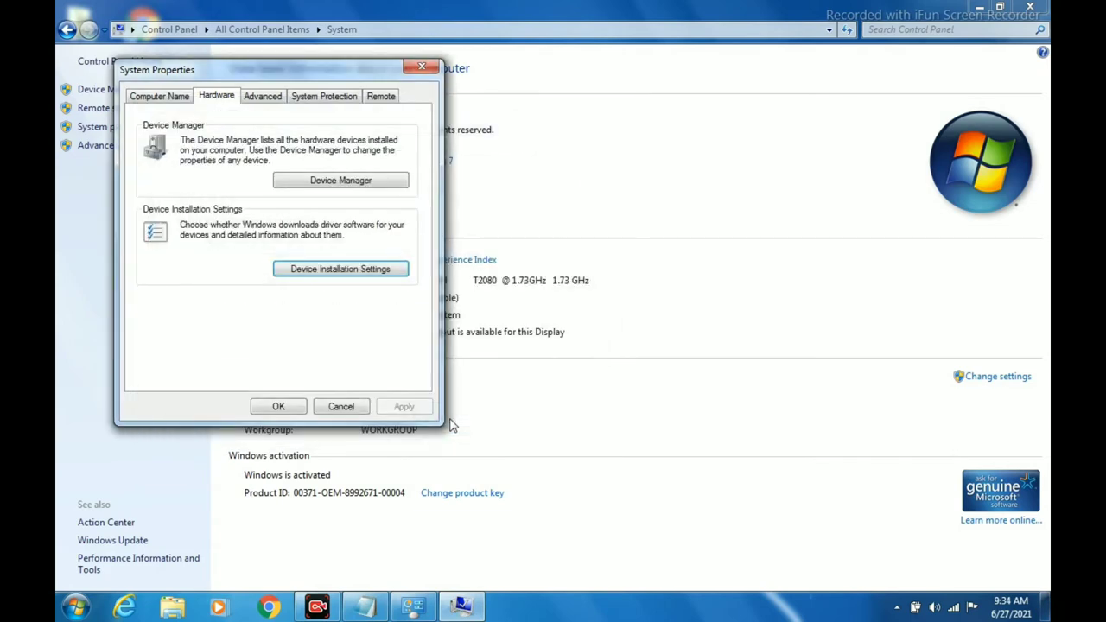
{"action": "left_click", "coordinate": [298, 405]}
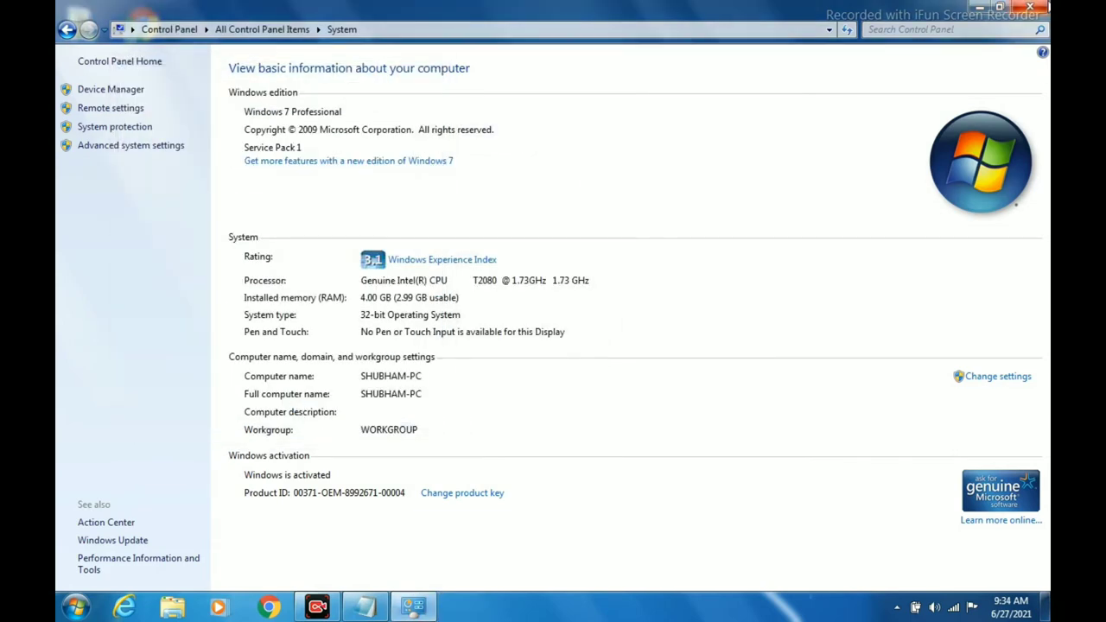
{"action": "left_click", "coordinate": [1030, 7]}
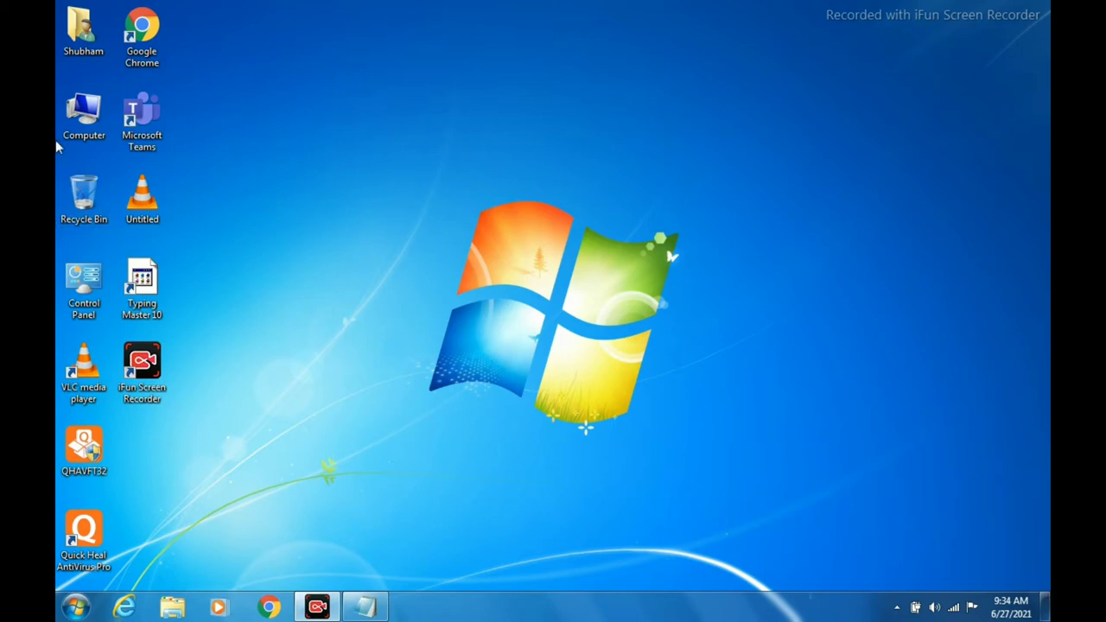
- Look for the Toshiba Bluetooth stack among the installed programs and for Bluetooth Local COM in Control Panel
{"action": "double_click", "coordinate": [71, 109]}
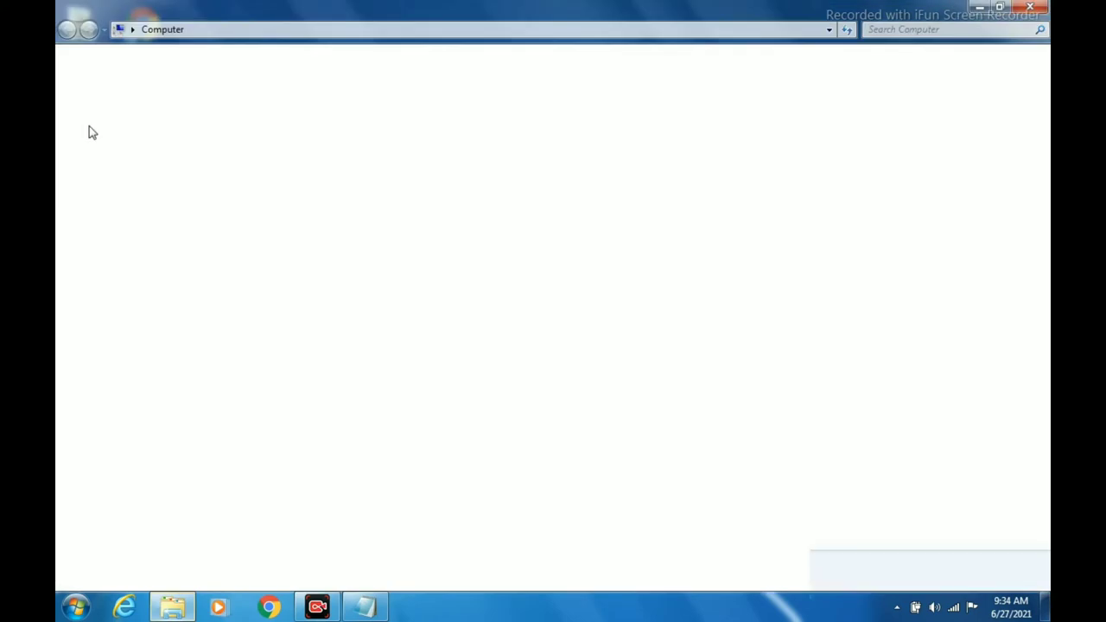
{"action": "left_click", "coordinate": [268, 57]}
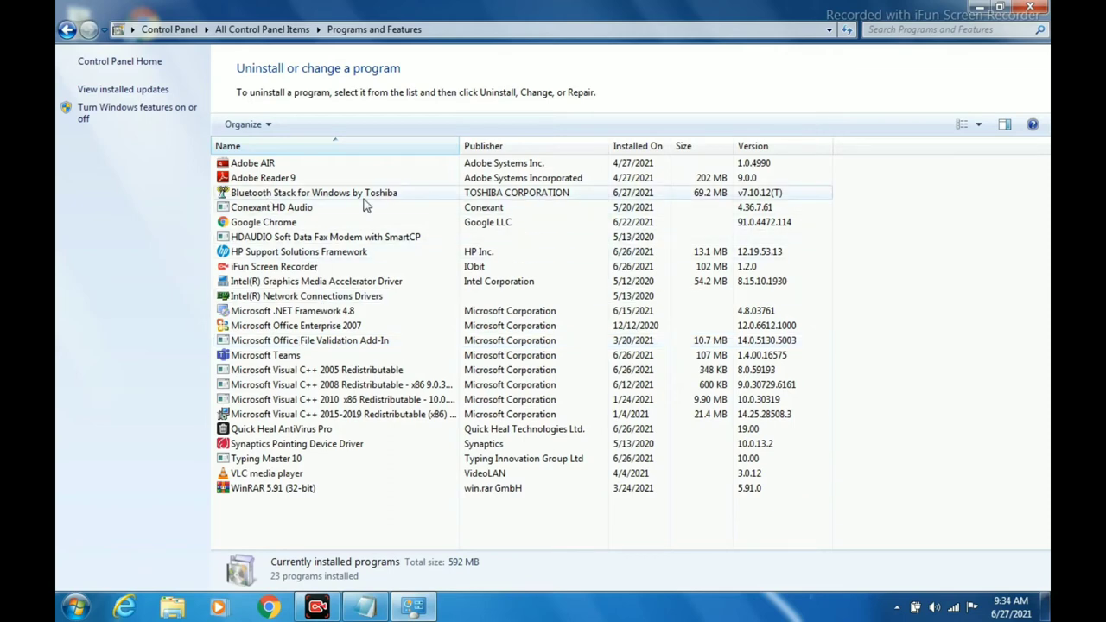
{"action": "left_click", "coordinate": [1026, 7]}
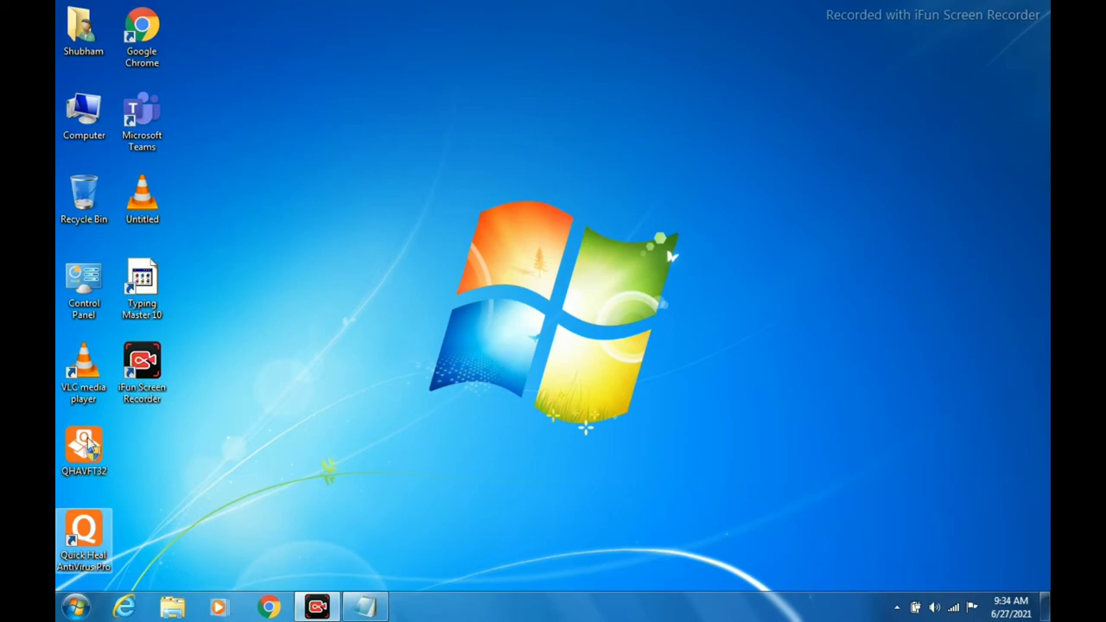
{"action": "double_click", "coordinate": [95, 304]}
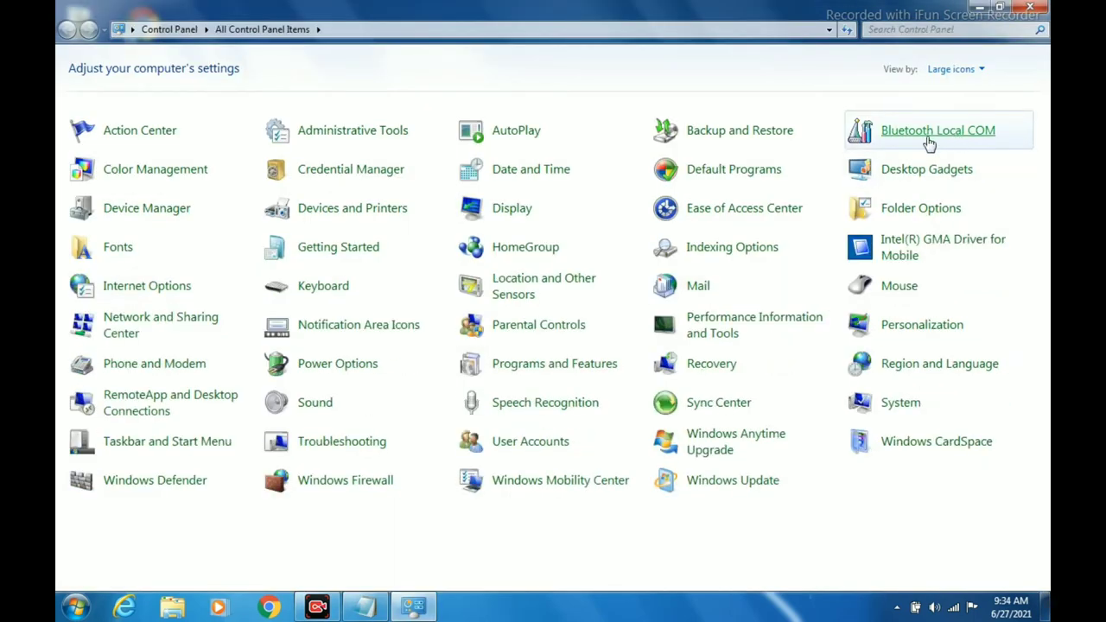
{"action": "key", "text": "alt+F4"}
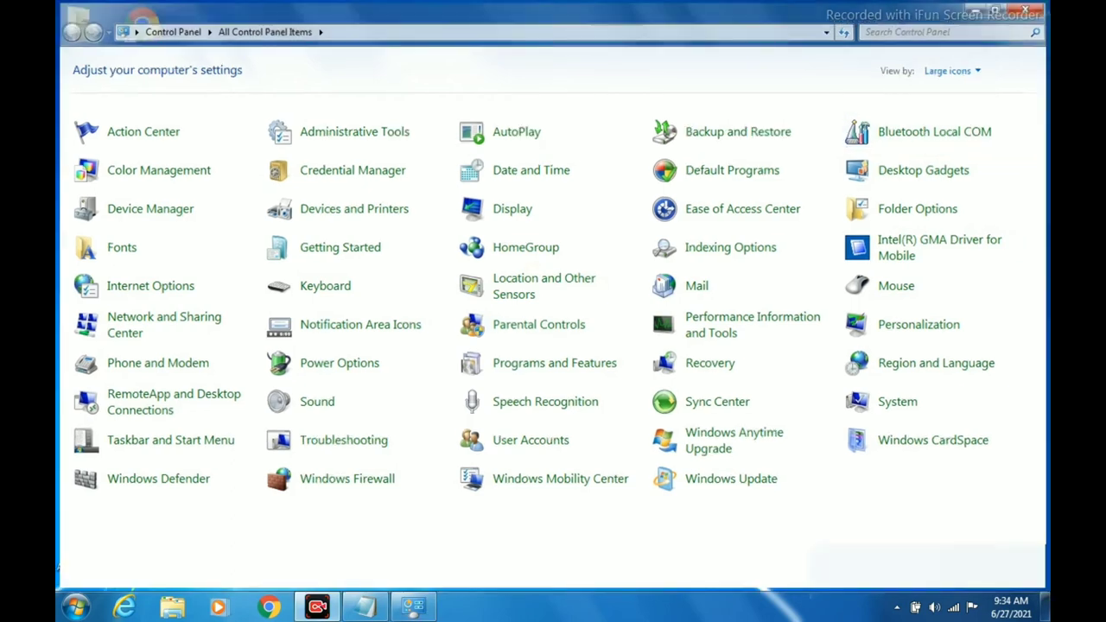
- Uninstall Bluetooth Stack for Windows by Toshiba, agreeing to delete all Bluetooth connection settings and data folders
{"action": "double_click", "coordinate": [70, 102]}
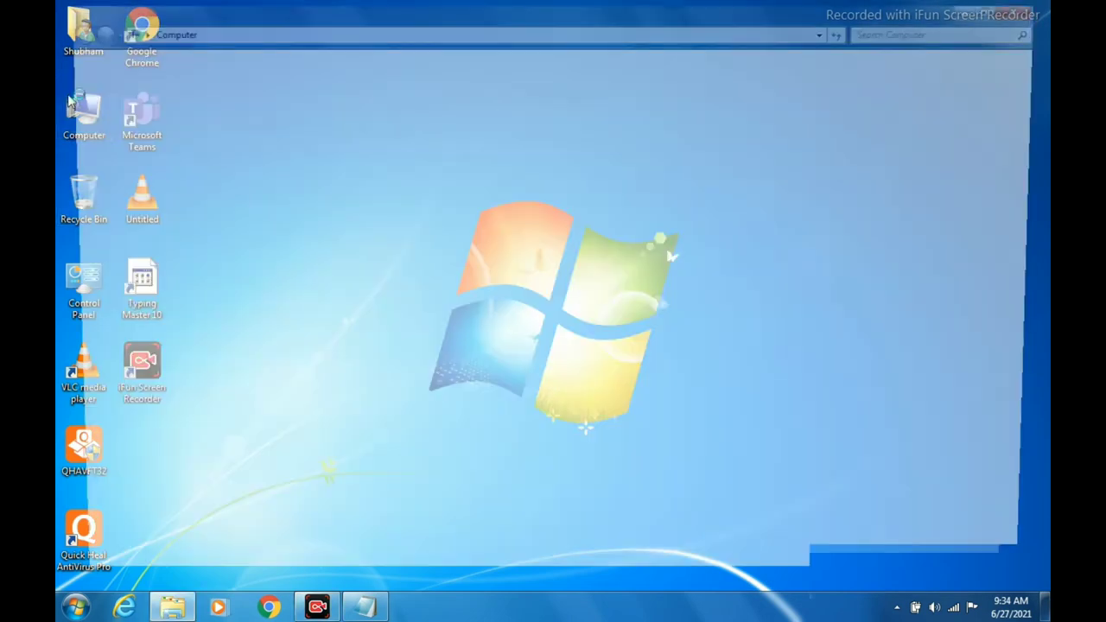
{"action": "left_click", "coordinate": [292, 57]}
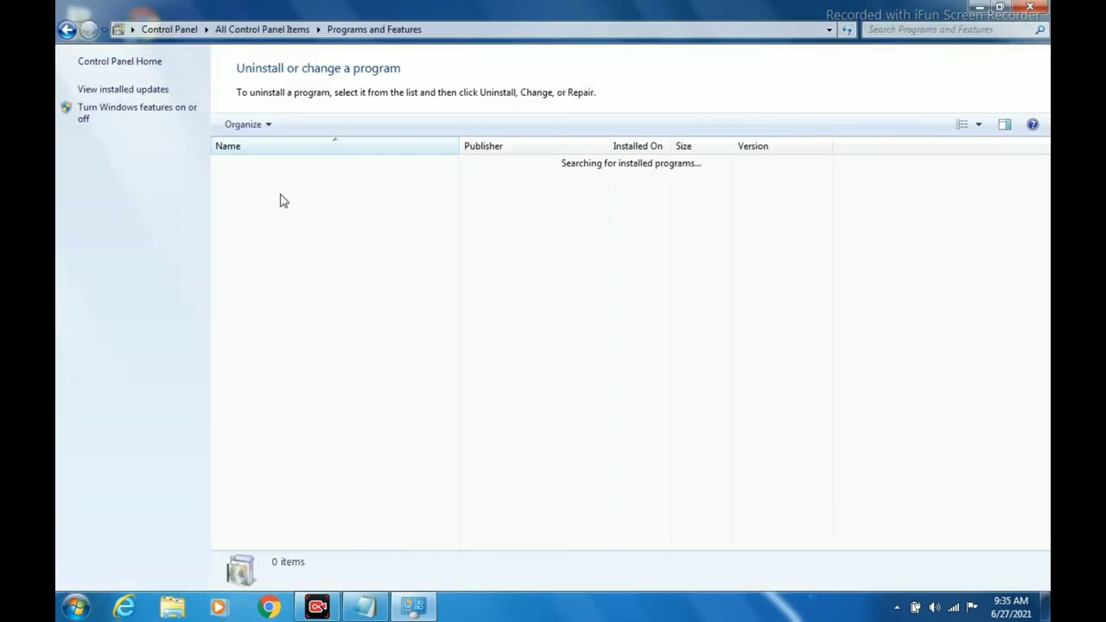
{"action": "left_click", "coordinate": [279, 195]}
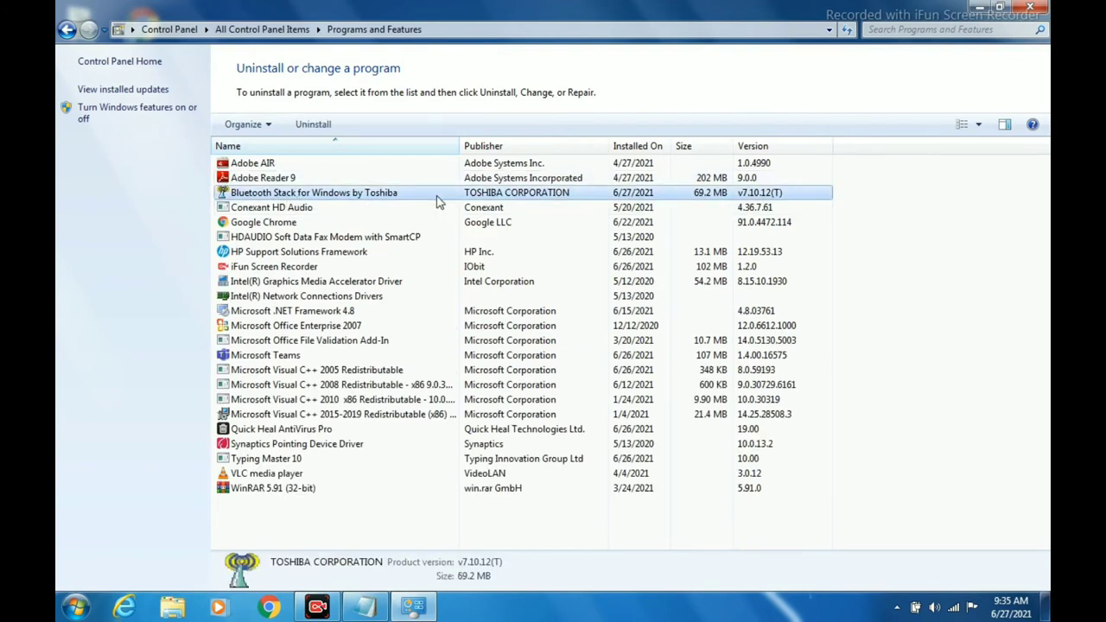
{"action": "left_click", "coordinate": [311, 125]}
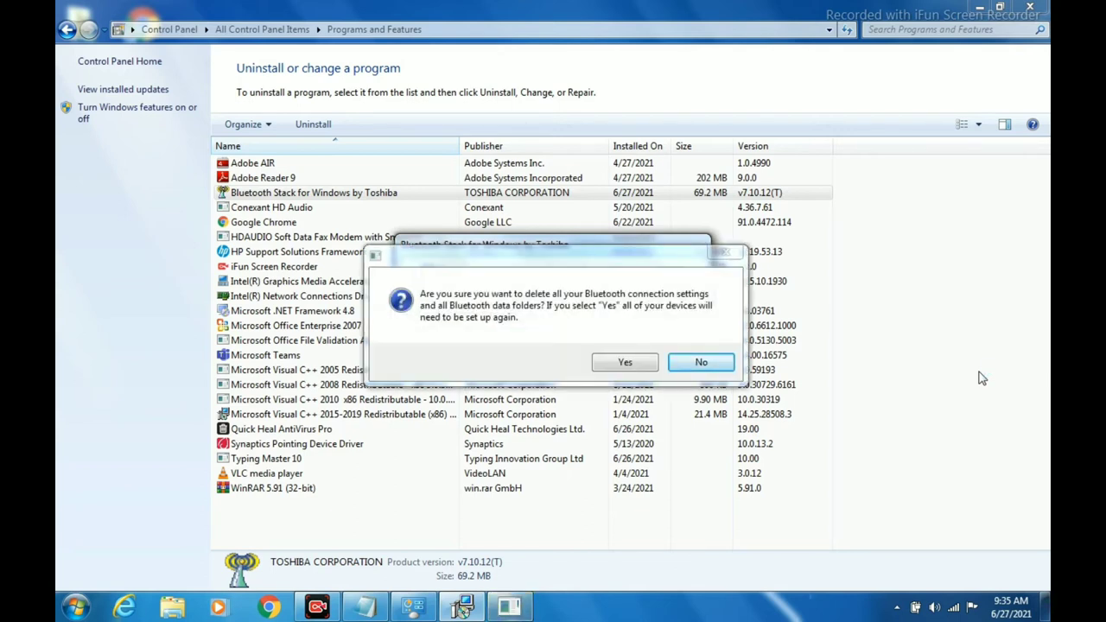
{"action": "left_click", "coordinate": [624, 364]}
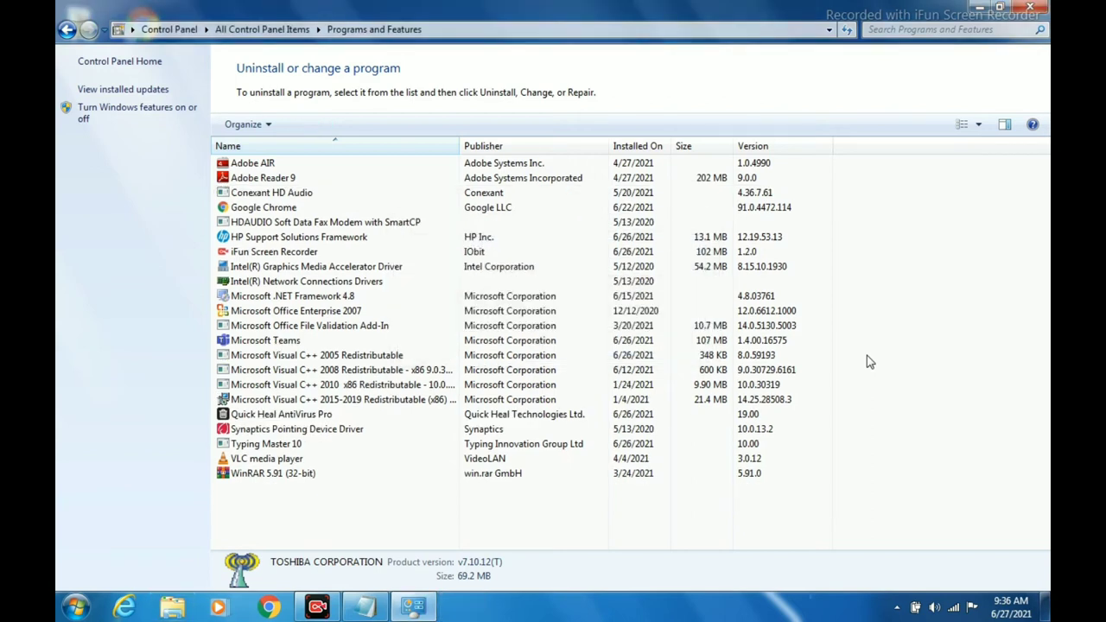
- Refresh the installed programs list and check Control Panel for remaining Bluetooth items, closing both windows
{"action": "right_click", "coordinate": [923, 260]}
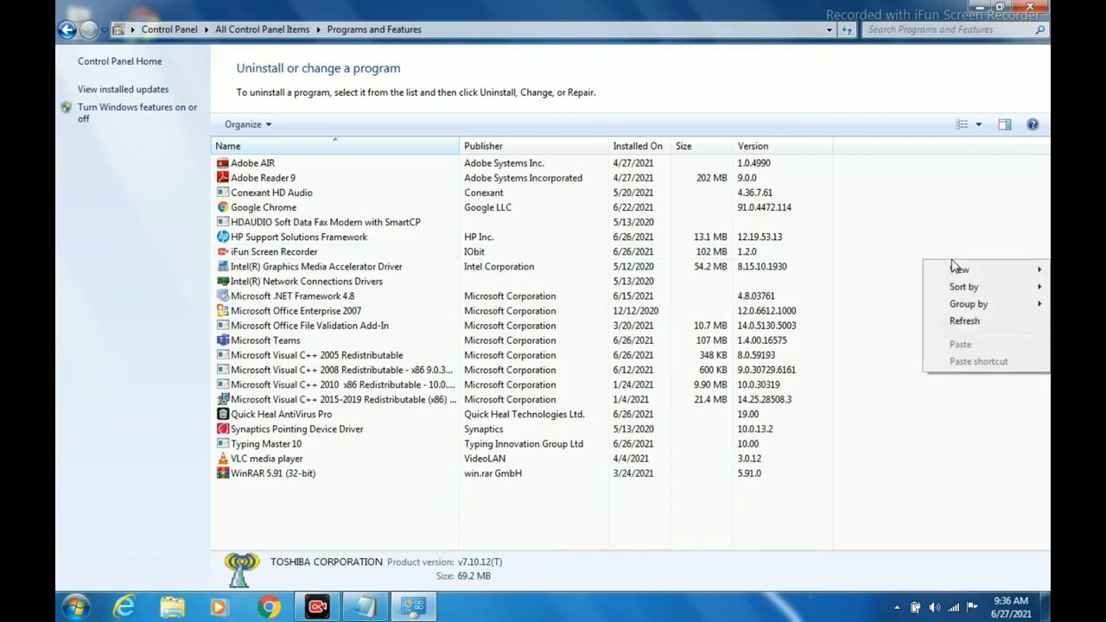
{"action": "left_click", "coordinate": [965, 321]}
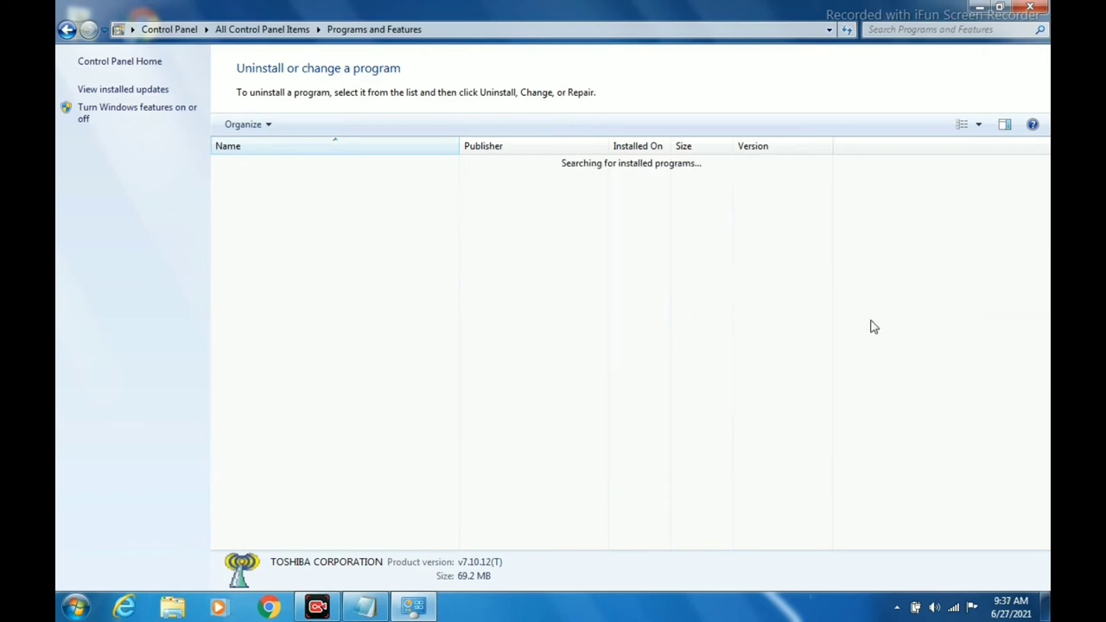
{"action": "left_click", "coordinate": [1041, 7]}
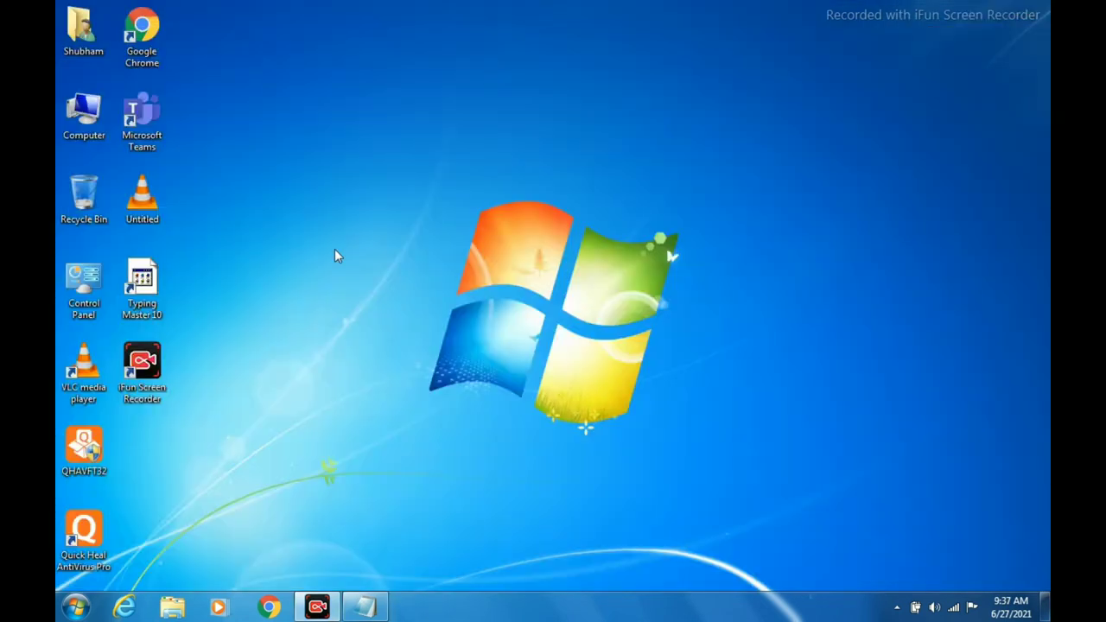
{"action": "double_click", "coordinate": [69, 294]}
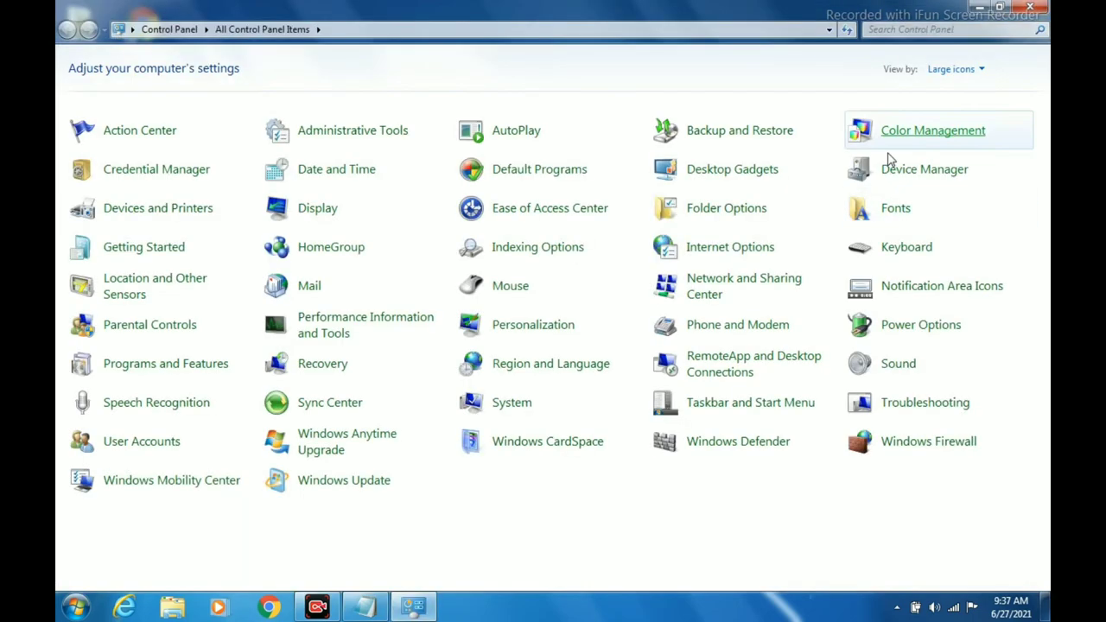
{"action": "left_click", "coordinate": [1031, 7]}
- Look through all programs in the Start menu for leftover Bluetooth entries, then refresh the desktop
{"action": "left_click", "coordinate": [78, 608]}
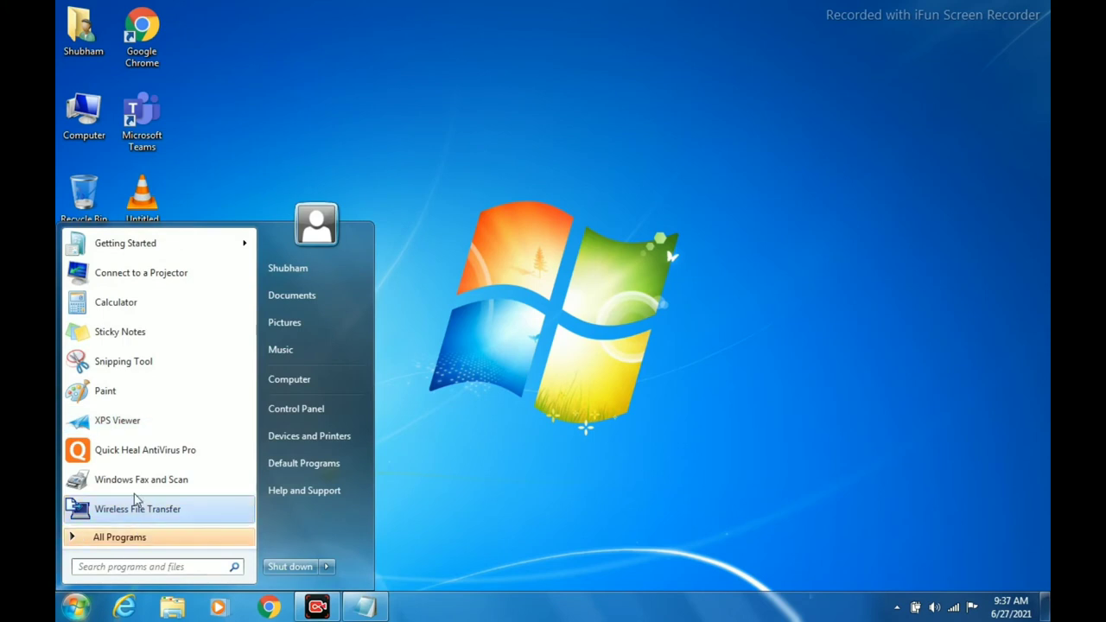
{"action": "left_click", "coordinate": [171, 537]}
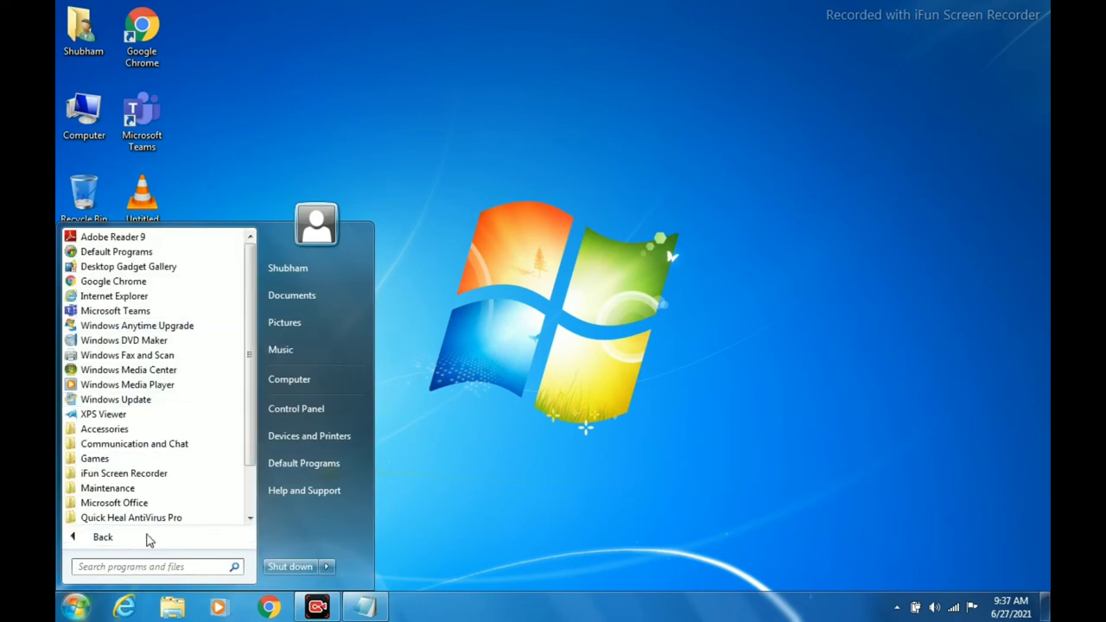
{"action": "scroll", "coordinate": [148, 508], "scroll_direction": "down", "scroll_amount": 2}
{"action": "left_click", "coordinate": [737, 225]}
{"action": "right_click", "coordinate": [656, 124]}
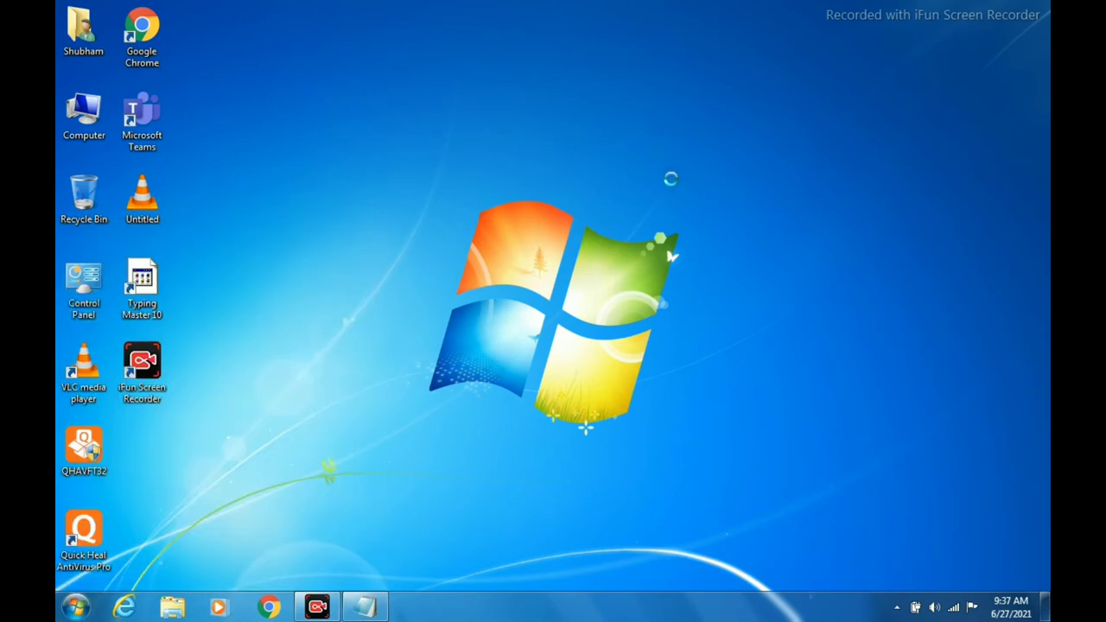
{"action": "left_click", "coordinate": [696, 169]}
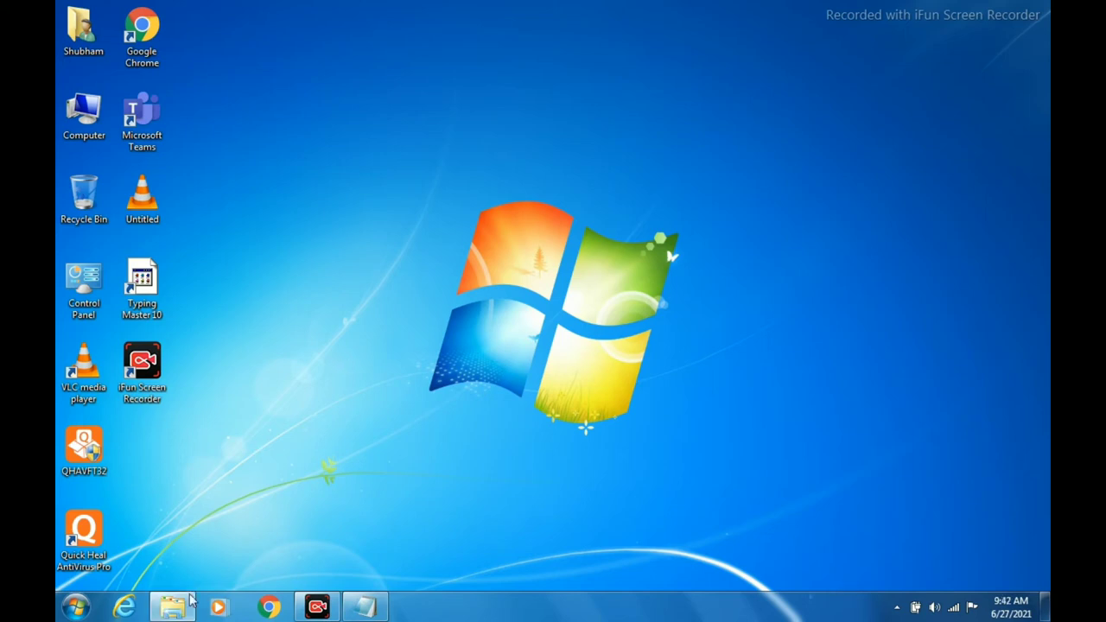
- Open the downloaded ToshibaStackDrivers_MsAiThAn archive from the Downlad folder on drive D
{"action": "left_click", "coordinate": [173, 608]}
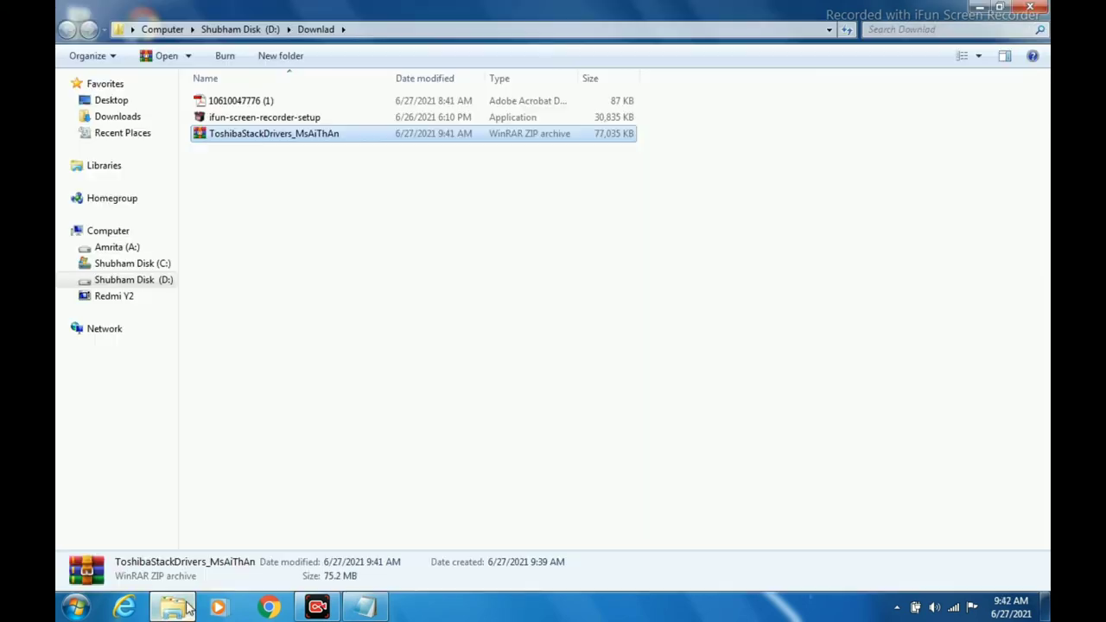
{"action": "double_click", "coordinate": [272, 138]}
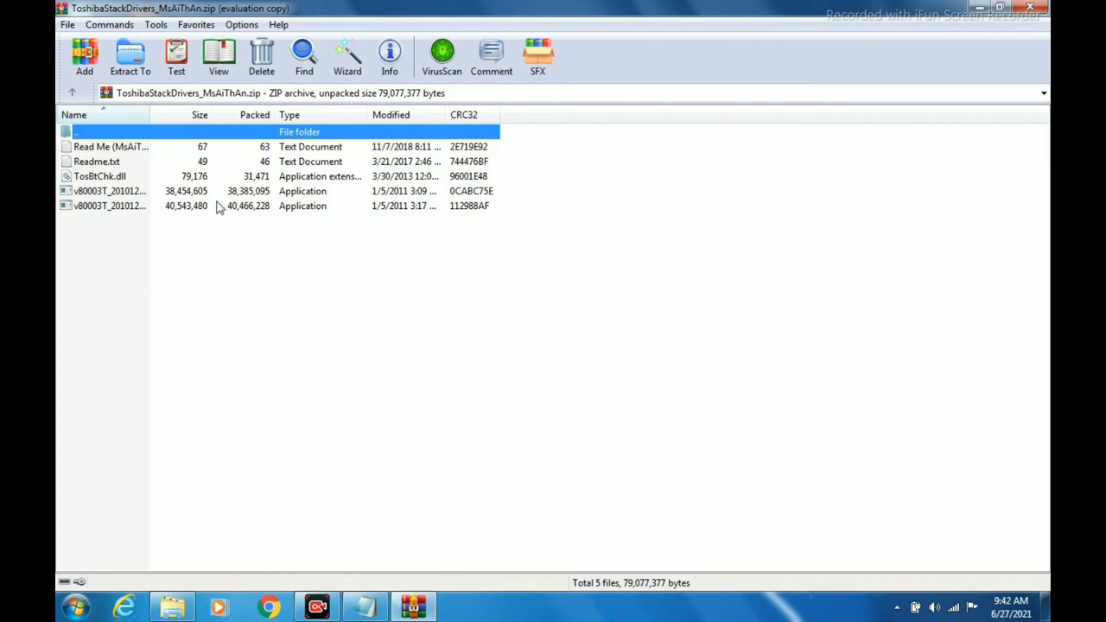
- Run the first v80003T_201012 application in the archive, accept the license agreement and start installing Bluetooth Stack for Windows by Toshiba
{"action": "left_click", "coordinate": [138, 194]}
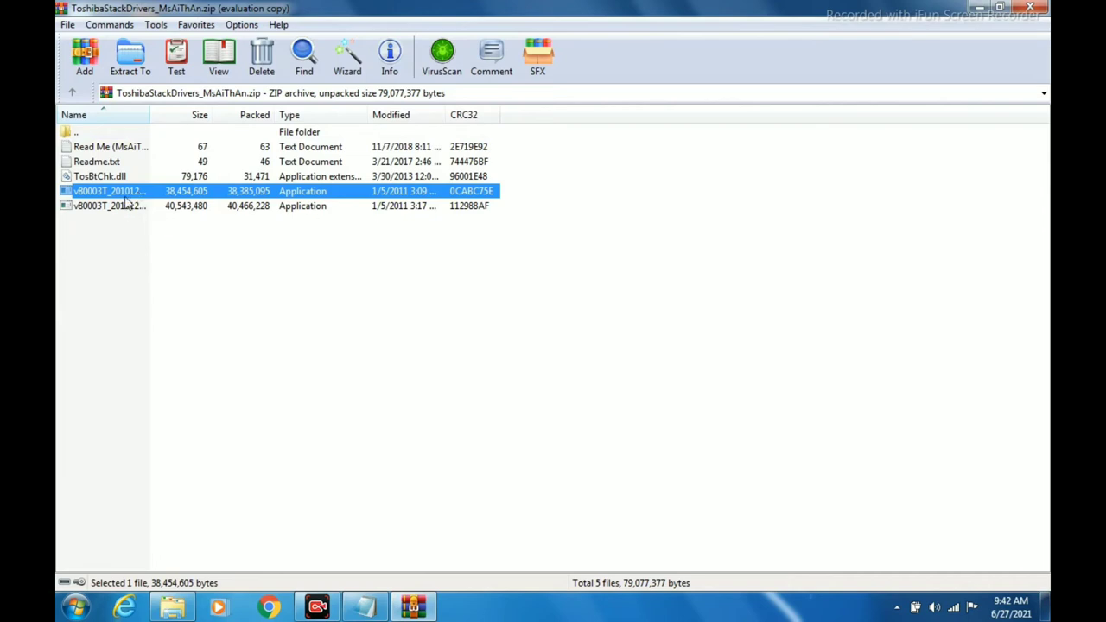
{"action": "double_click", "coordinate": [126, 192]}
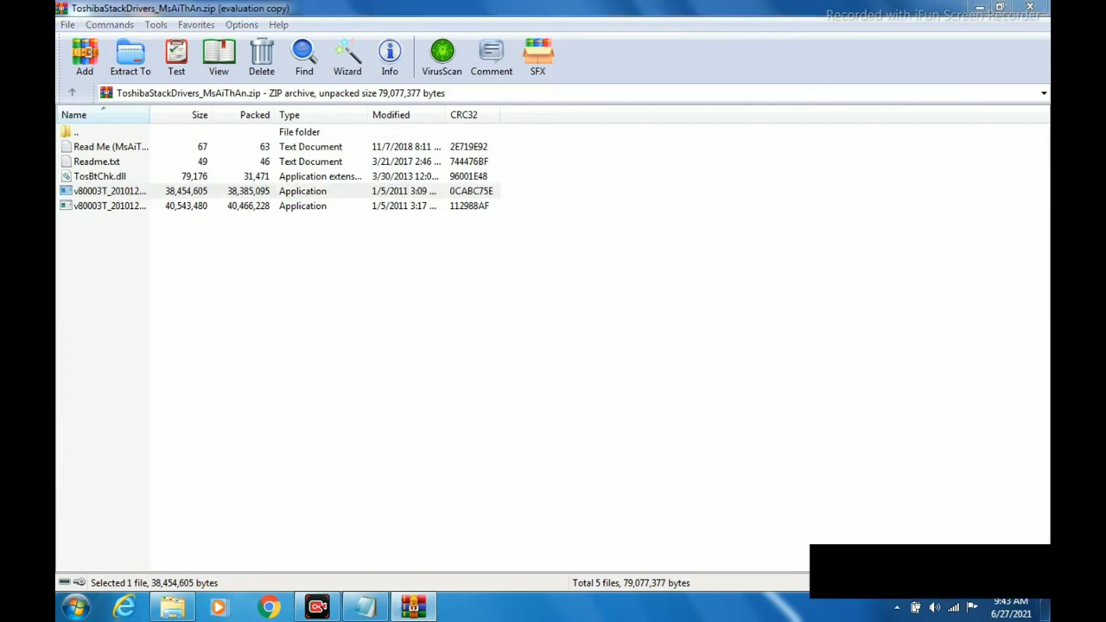
{"action": "double_click", "coordinate": [126, 197]}
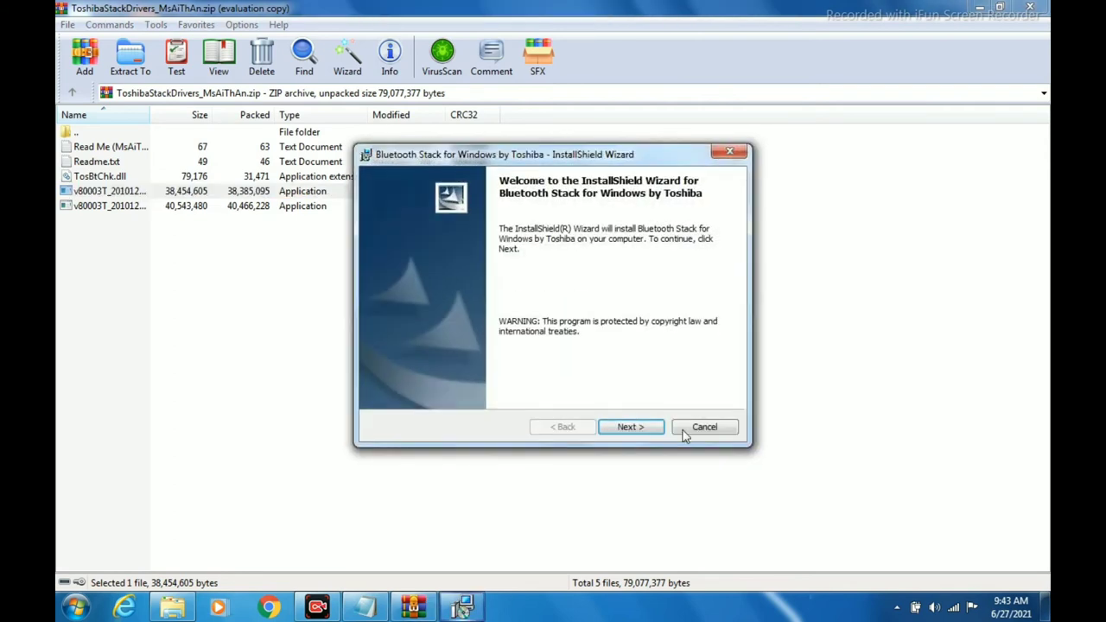
{"action": "left_click", "coordinate": [608, 427]}
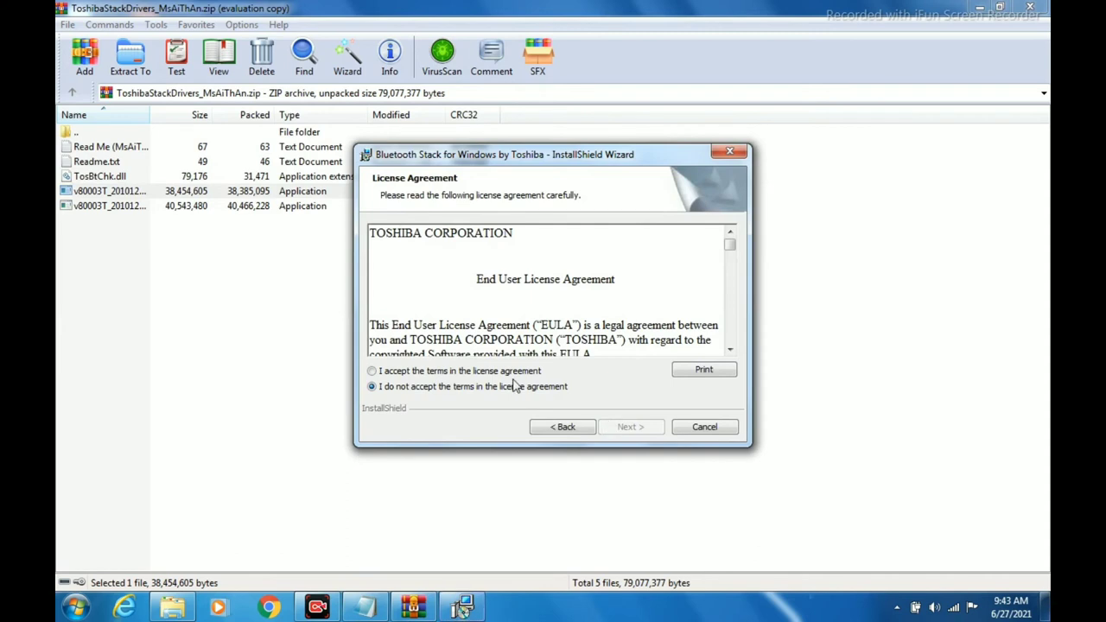
{"action": "left_click", "coordinate": [512, 373]}
{"action": "left_click", "coordinate": [628, 427]}
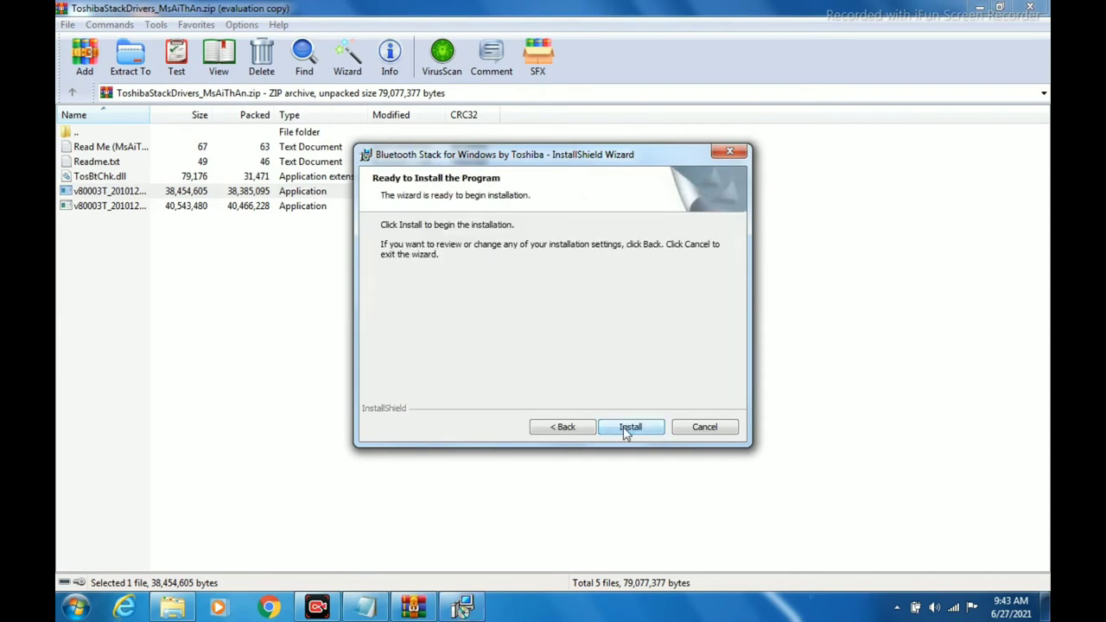
{"action": "left_click", "coordinate": [630, 427]}
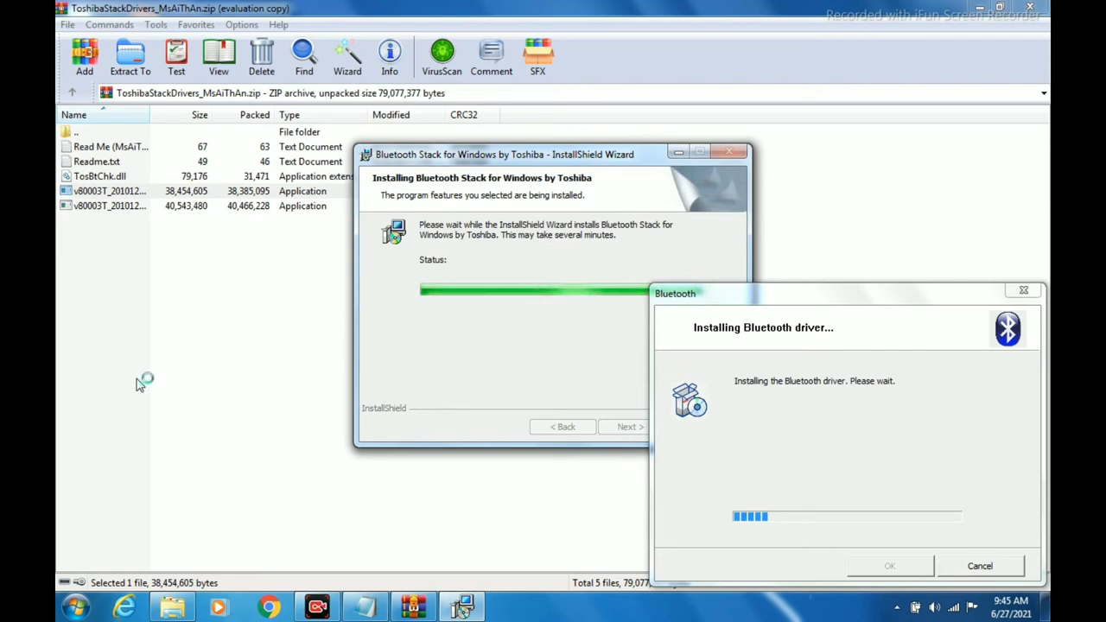
- Dismiss the HP Integrated Module driver installation windows during setup, check the hidden notification icons, and move the Bluetooth plug-in prompt aside
{"action": "left_click", "coordinate": [826, 581]}
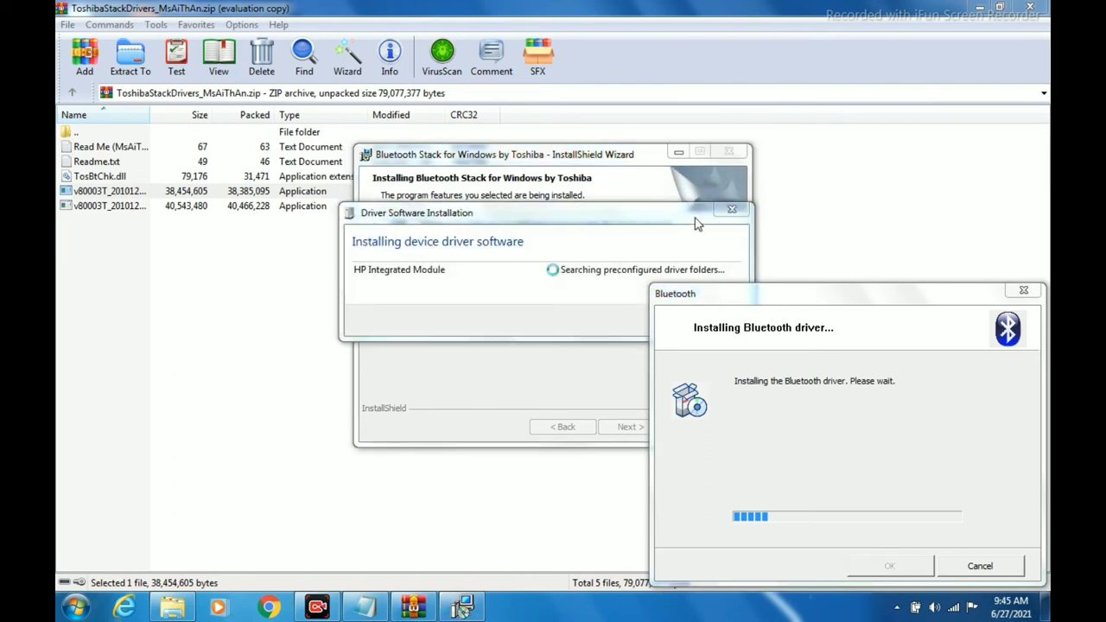
{"action": "left_click", "coordinate": [732, 209]}
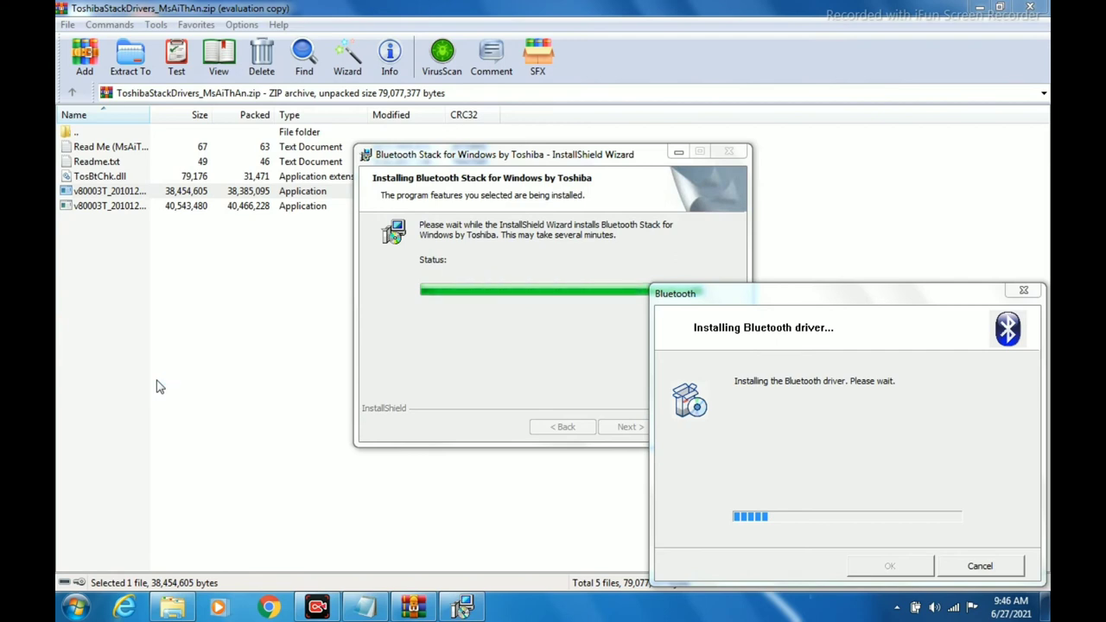
{"action": "left_click", "coordinate": [898, 607]}
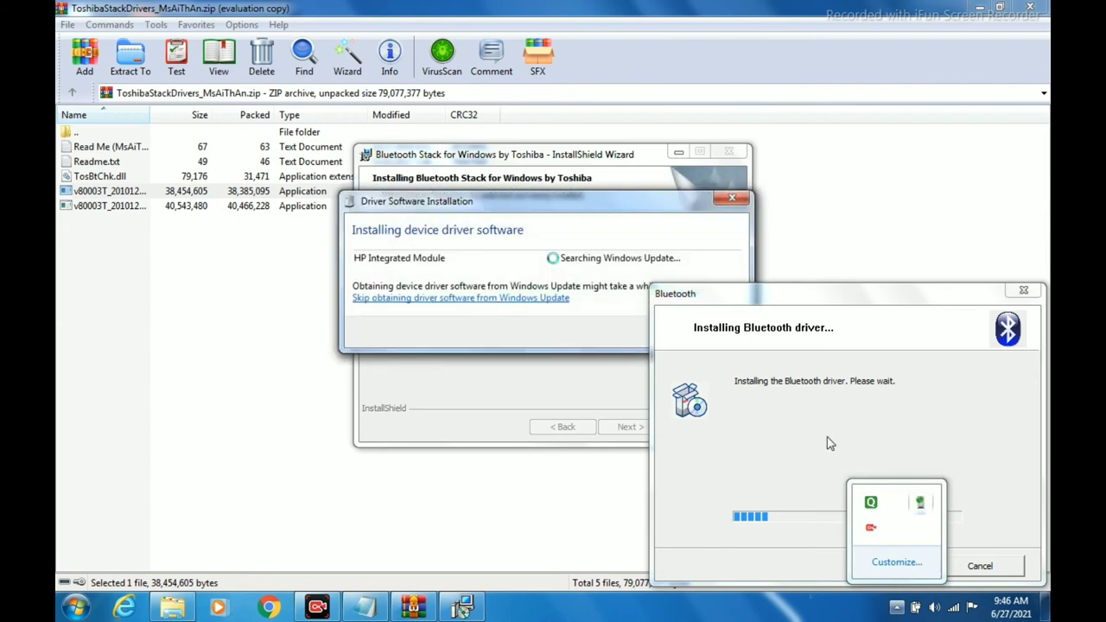
{"action": "left_click_drag", "start_coordinate": [597, 199], "coordinate": [377, 208]}
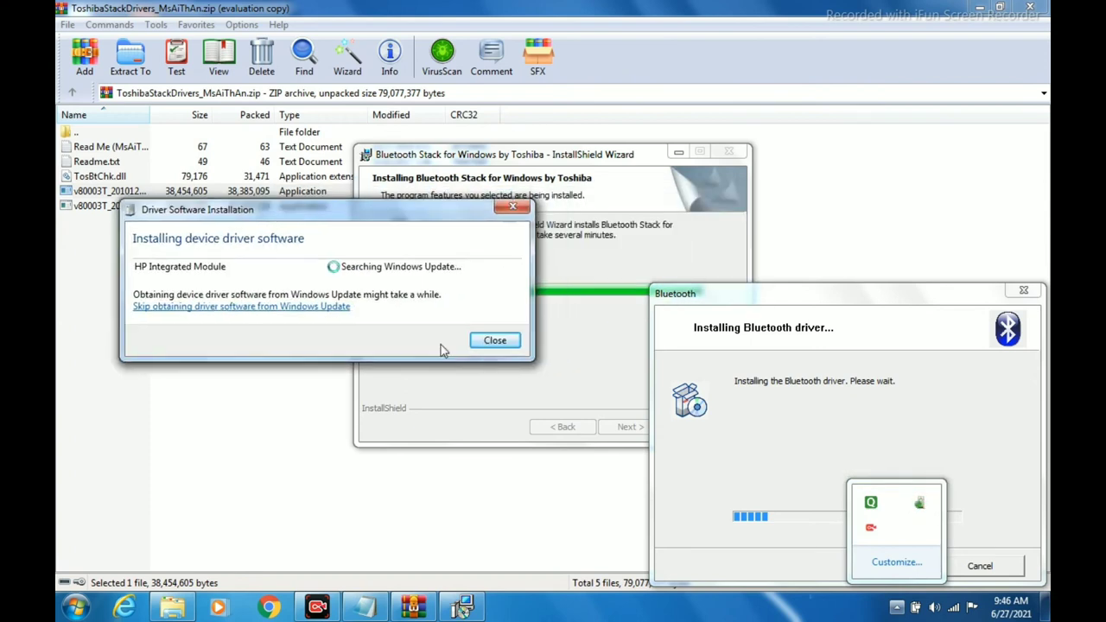
{"action": "left_click", "coordinate": [493, 341]}
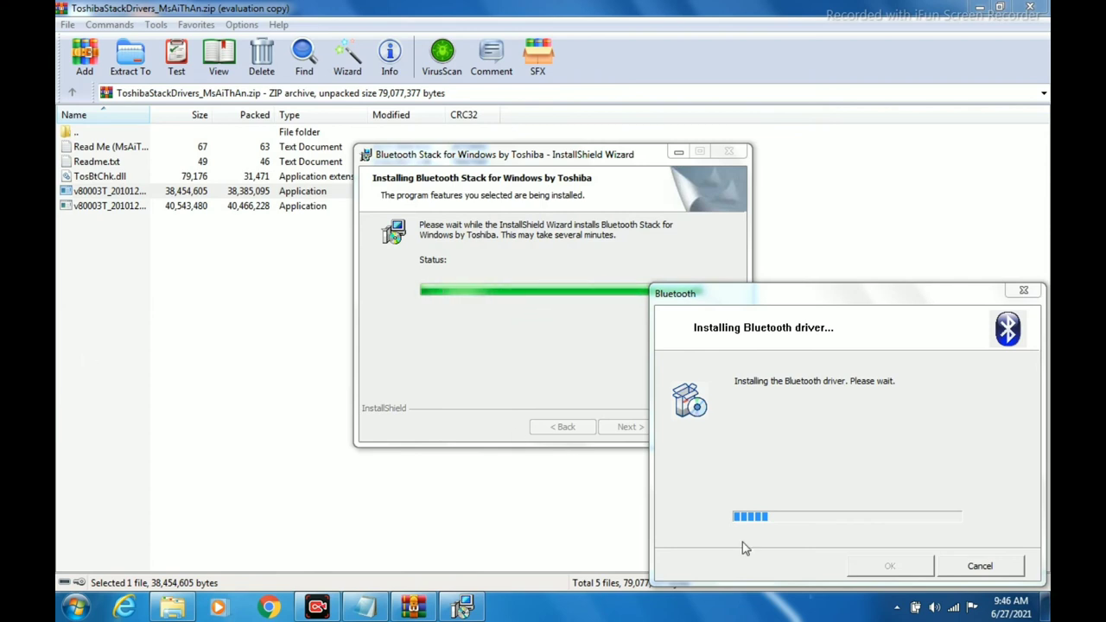
{"action": "left_click", "coordinate": [897, 607]}
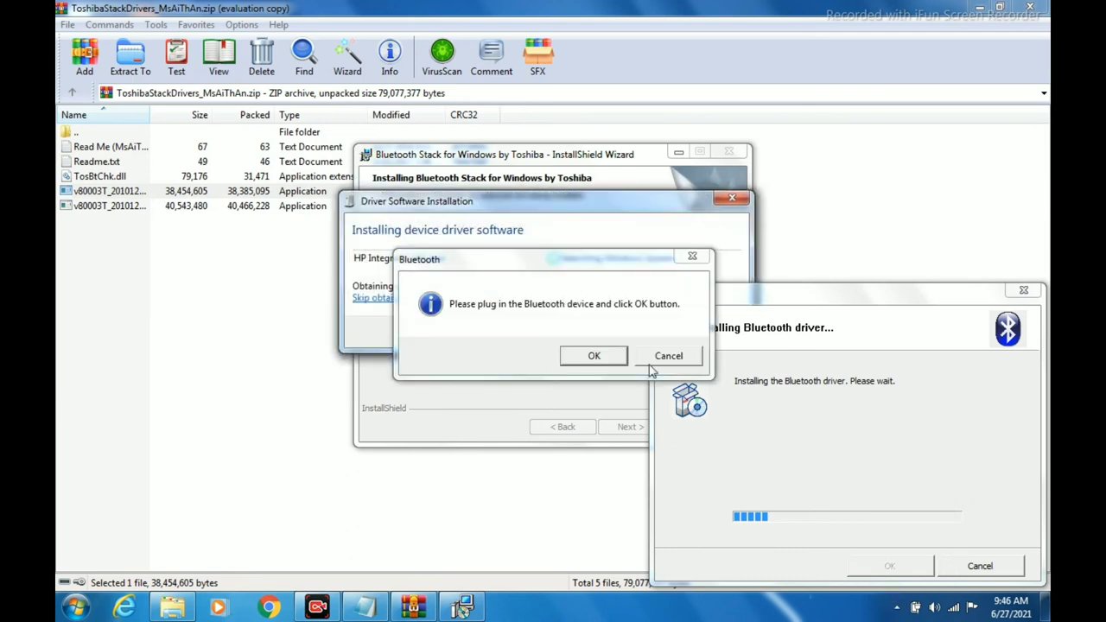
{"action": "left_click_drag", "start_coordinate": [497, 264], "coordinate": [827, 185]}
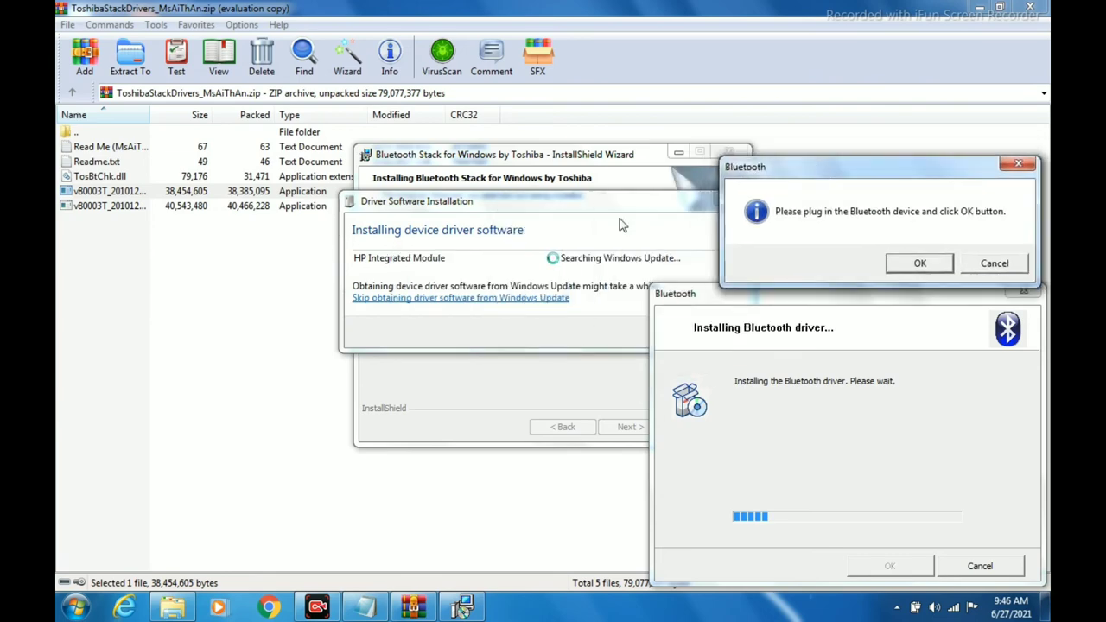
- Minimize the archive window and browse drive C to Program Files, Toshiba, Bluetooth Toshiba Stack, Drivers, tosrfusb
{"action": "left_click", "coordinate": [979, 7]}
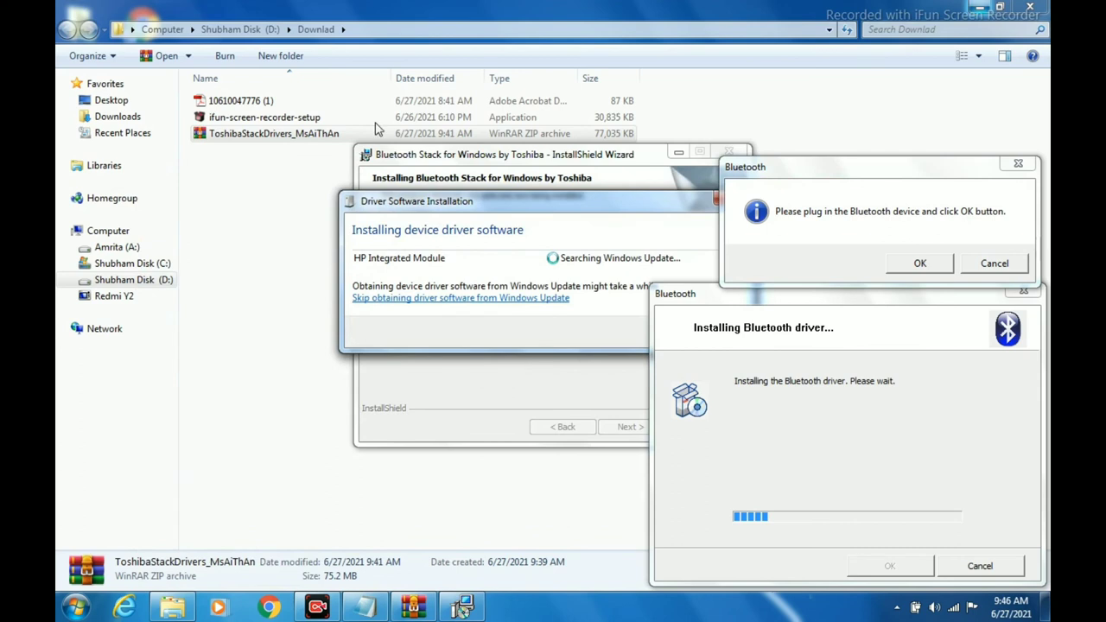
{"action": "left_click", "coordinate": [118, 265]}
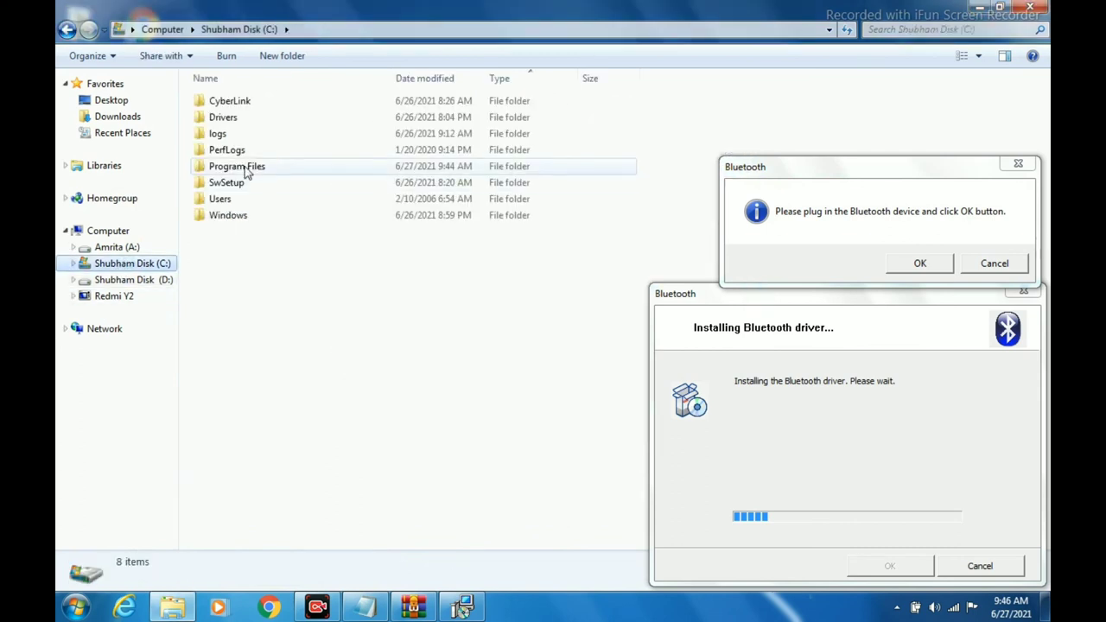
{"action": "double_click", "coordinate": [248, 166]}
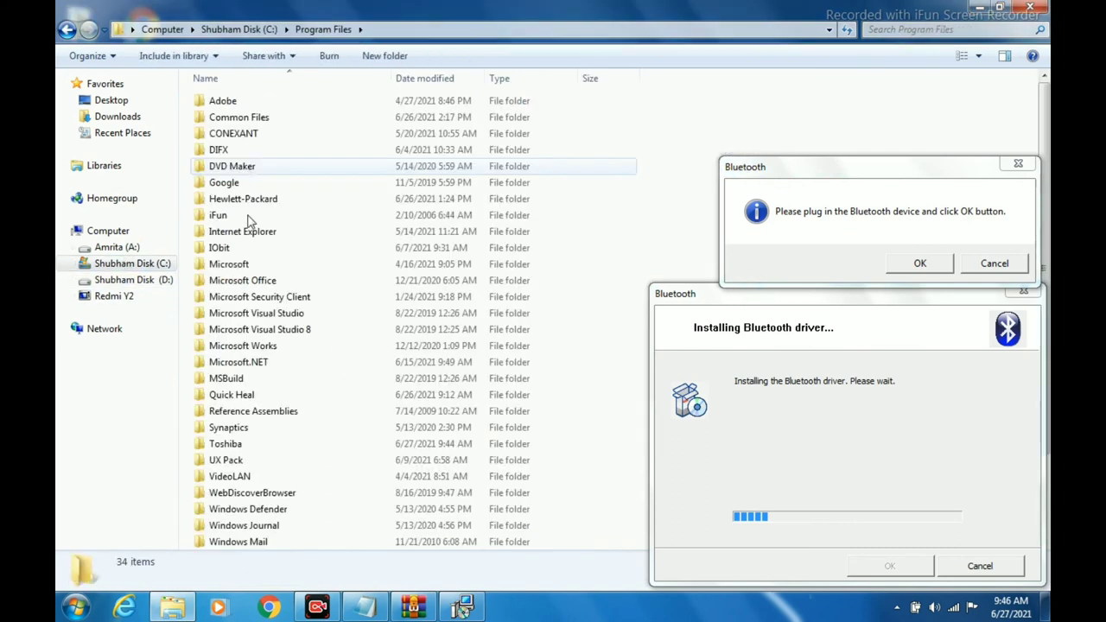
{"action": "double_click", "coordinate": [250, 444]}
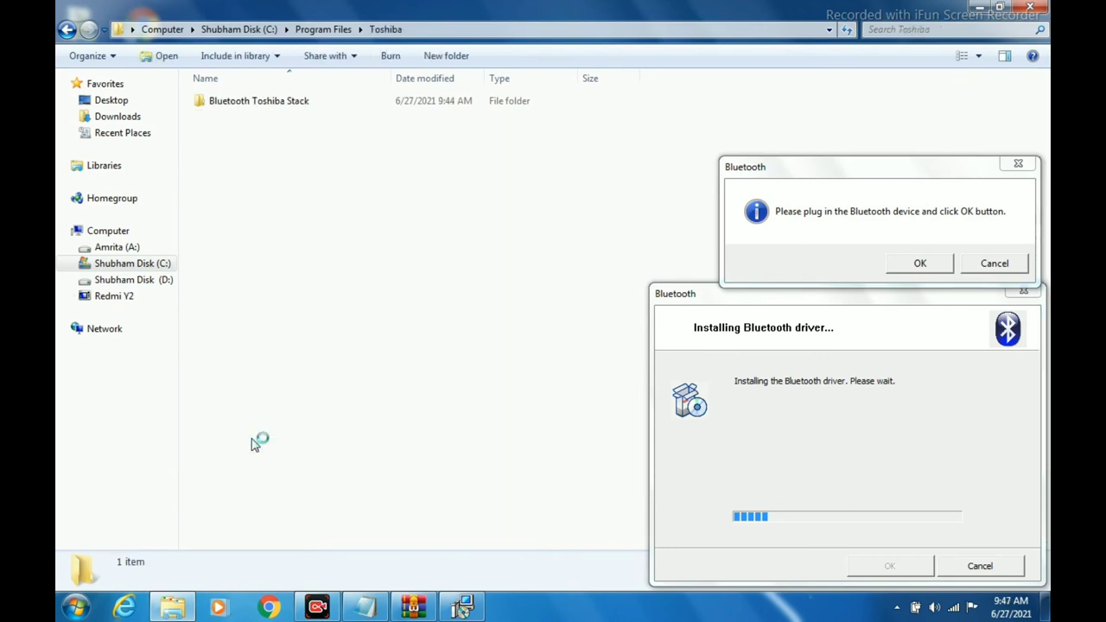
{"action": "double_click", "coordinate": [280, 104]}
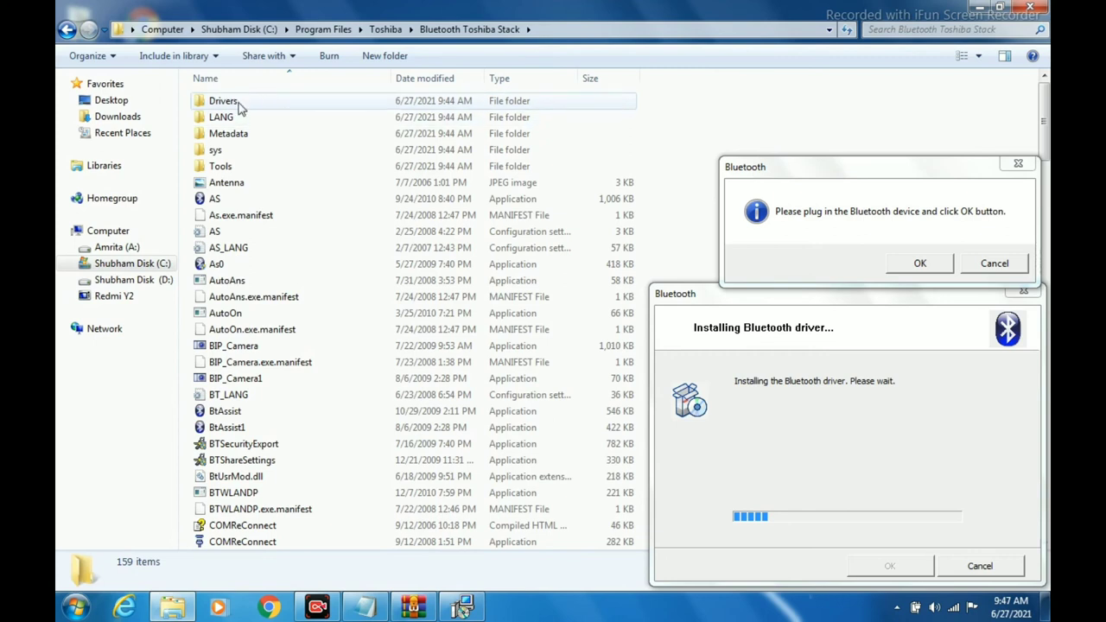
{"action": "left_click", "coordinate": [239, 105]}
{"action": "double_click", "coordinate": [240, 105]}
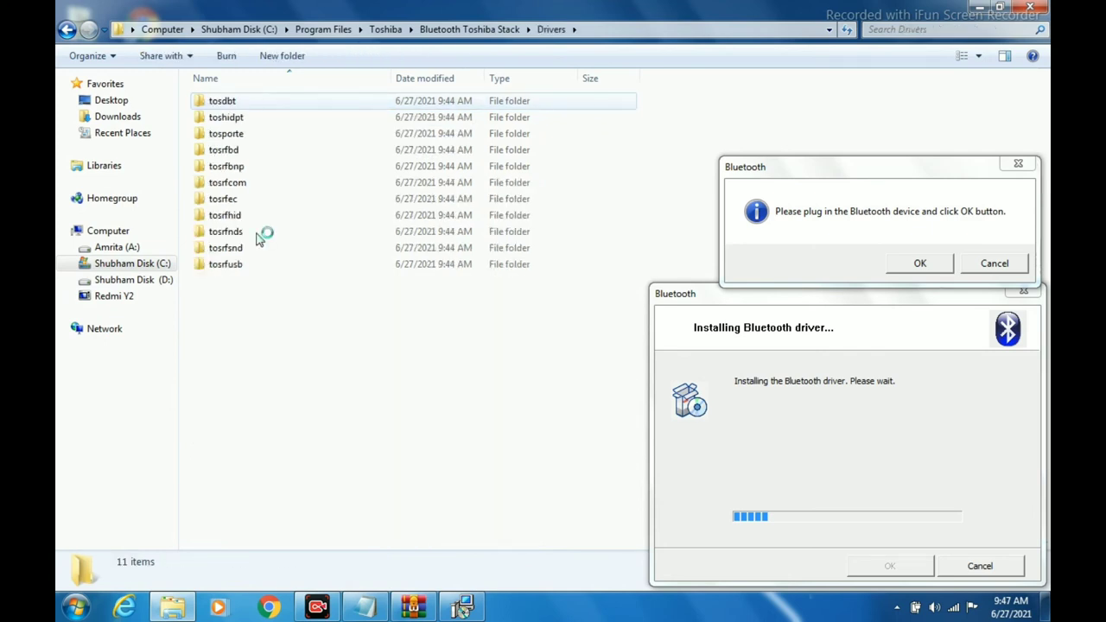
{"action": "left_click", "coordinate": [248, 268]}
{"action": "double_click", "coordinate": [248, 269]}
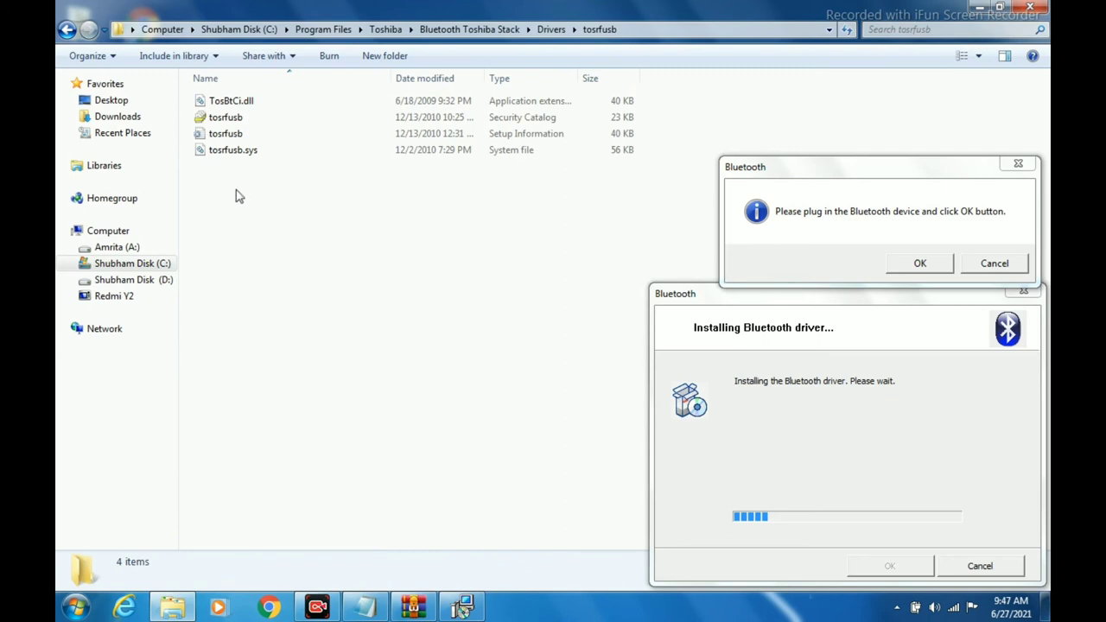
- Copy the tosrfusb Setup Information file from the tosrfusb driver folder
{"action": "left_click", "coordinate": [236, 140]}
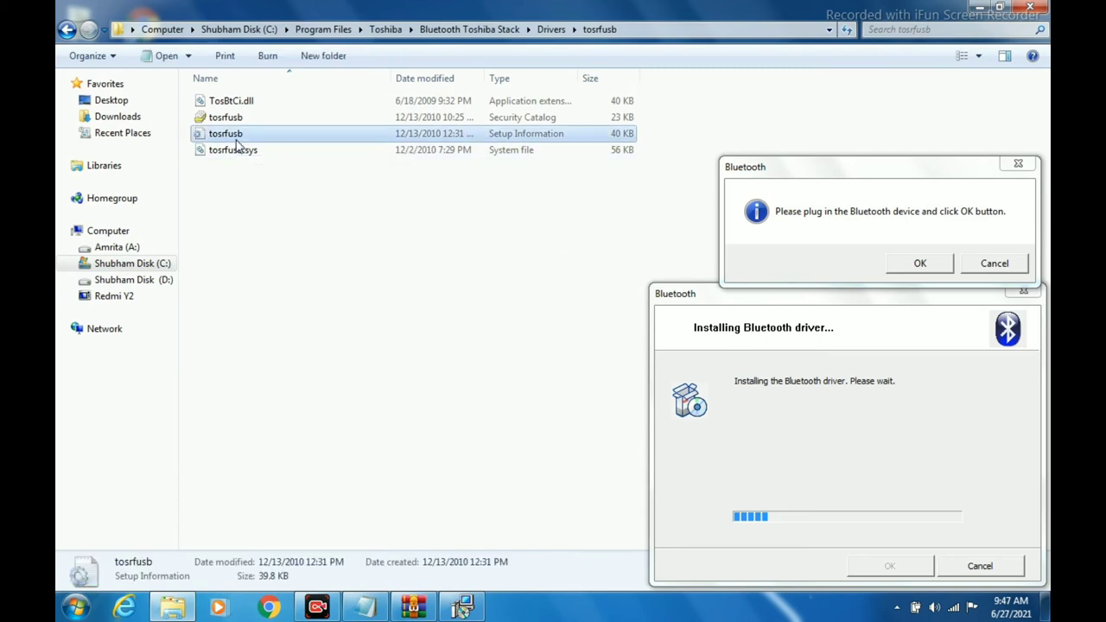
{"action": "right_click", "coordinate": [236, 143]}
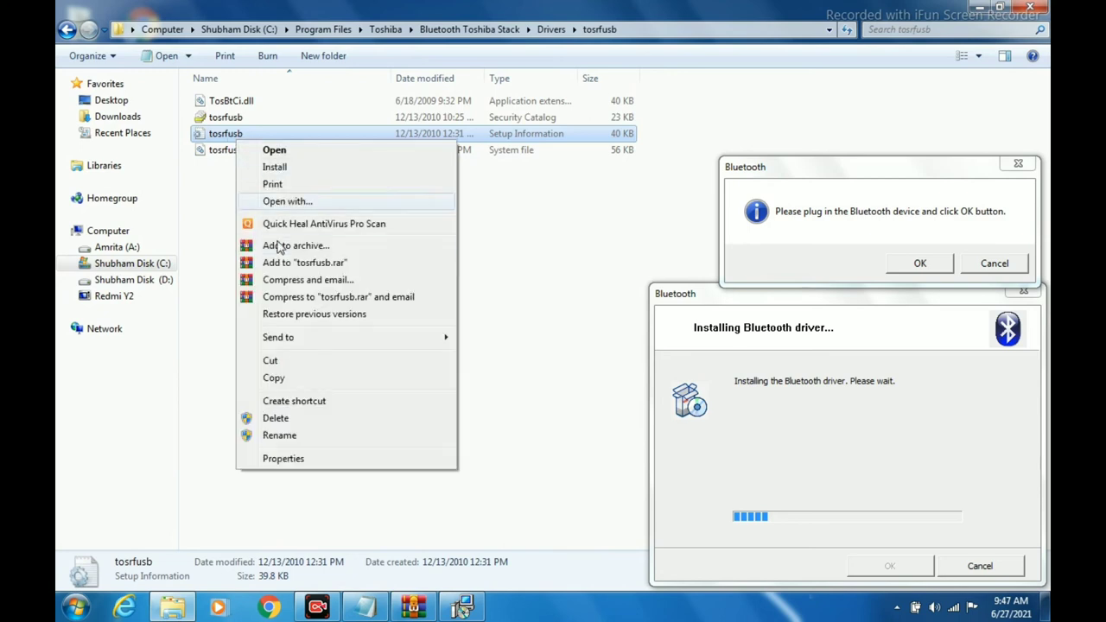
{"action": "left_click", "coordinate": [282, 378]}
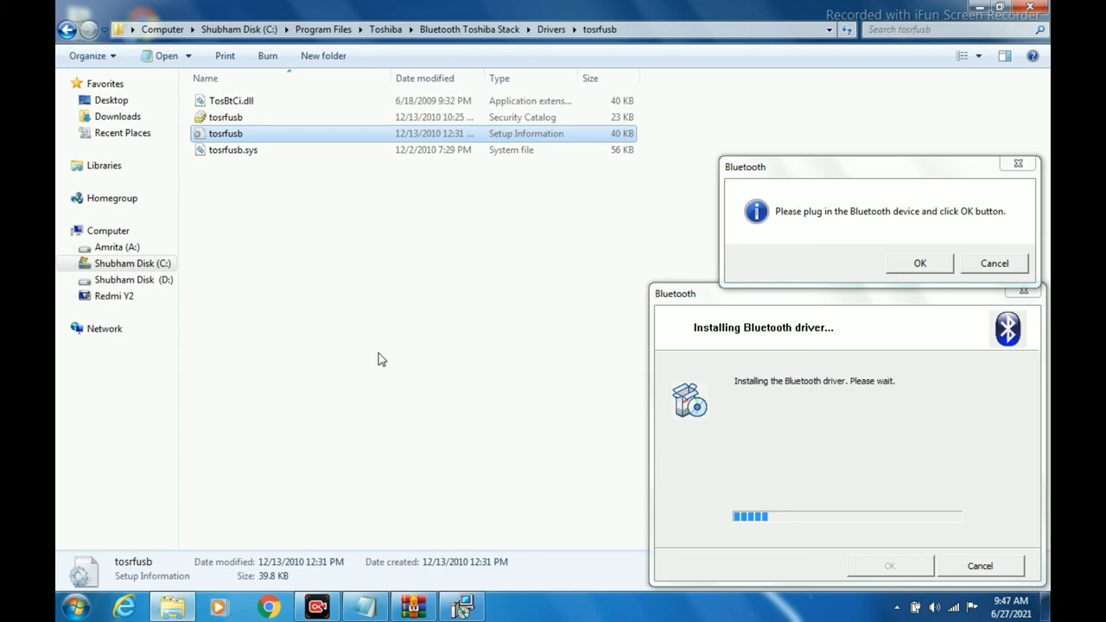
{"action": "left_click", "coordinate": [322, 320]}
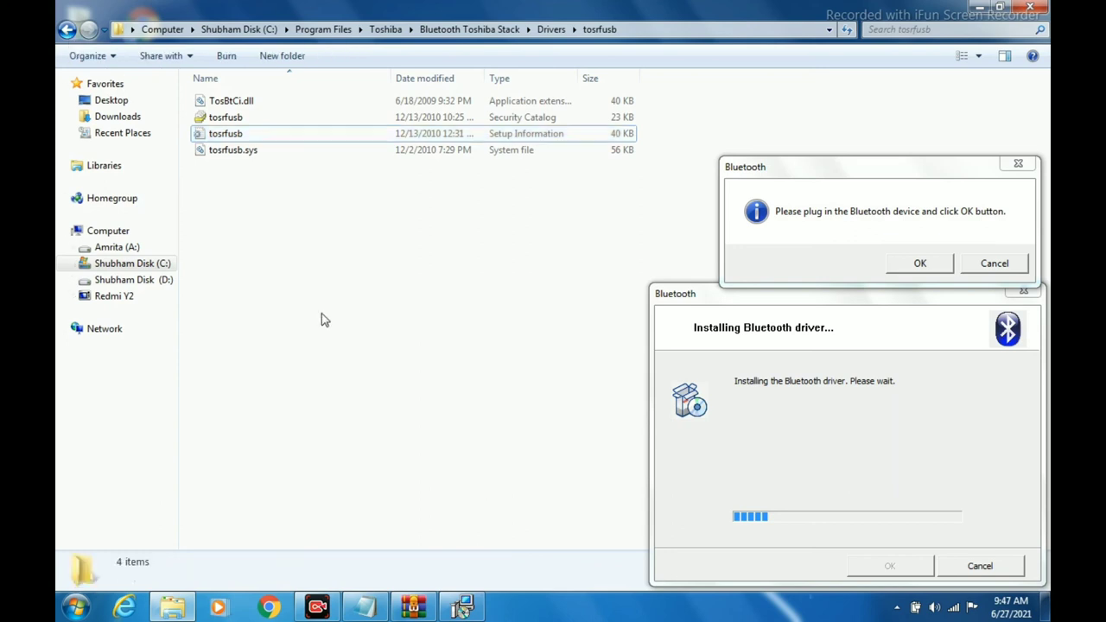
- Add the copied tosrfusb.inf file to ToshibaStackDrivers_MsAiThAn.zip in ZIP format with normal compression, using the Add and replace files mode
{"action": "mouse_move", "coordinate": [384, 605]}
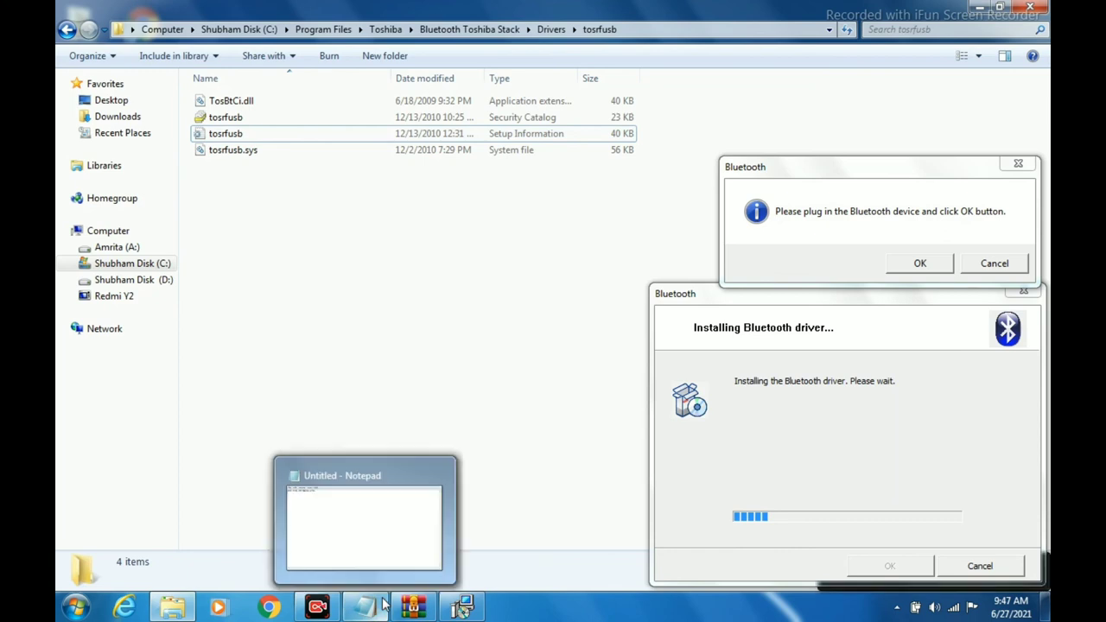
{"action": "left_click", "coordinate": [395, 577]}
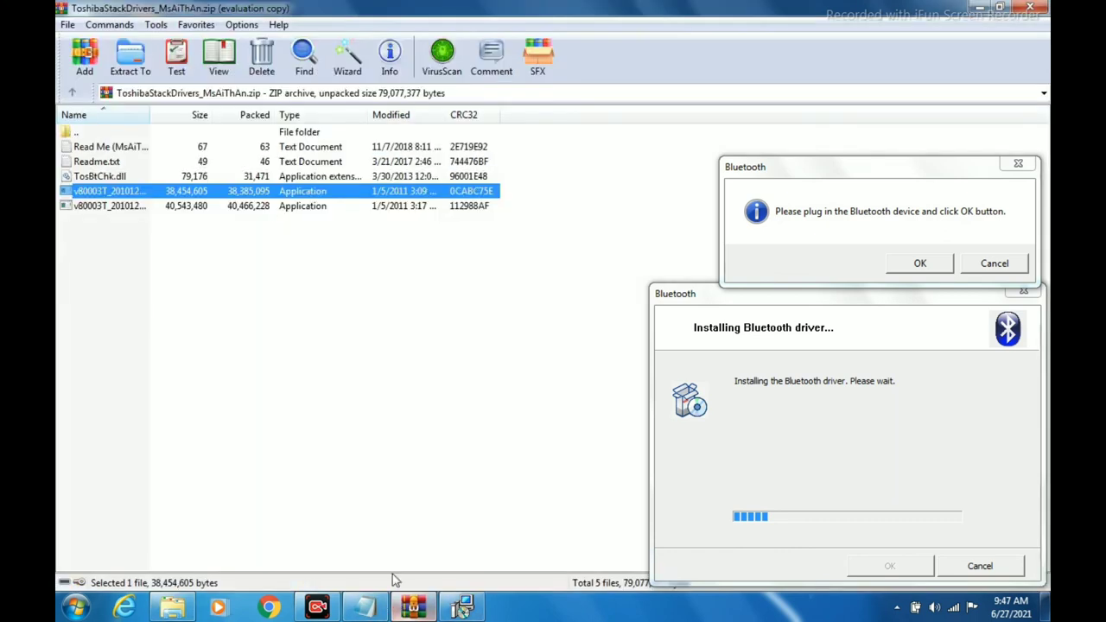
{"action": "right_click", "coordinate": [198, 270]}
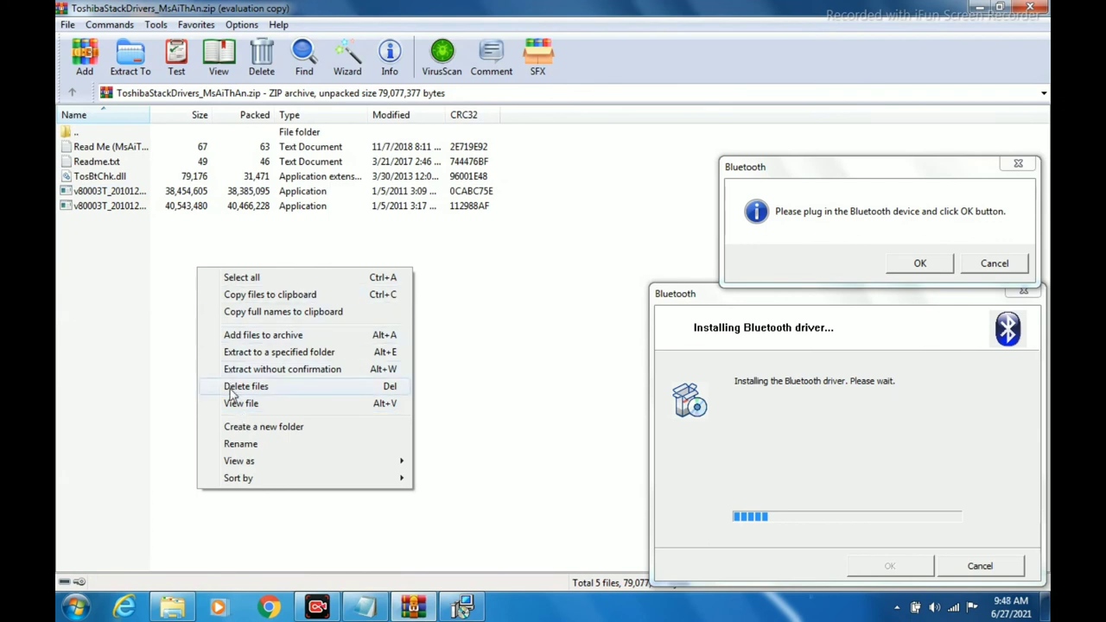
{"action": "left_click", "coordinate": [142, 397]}
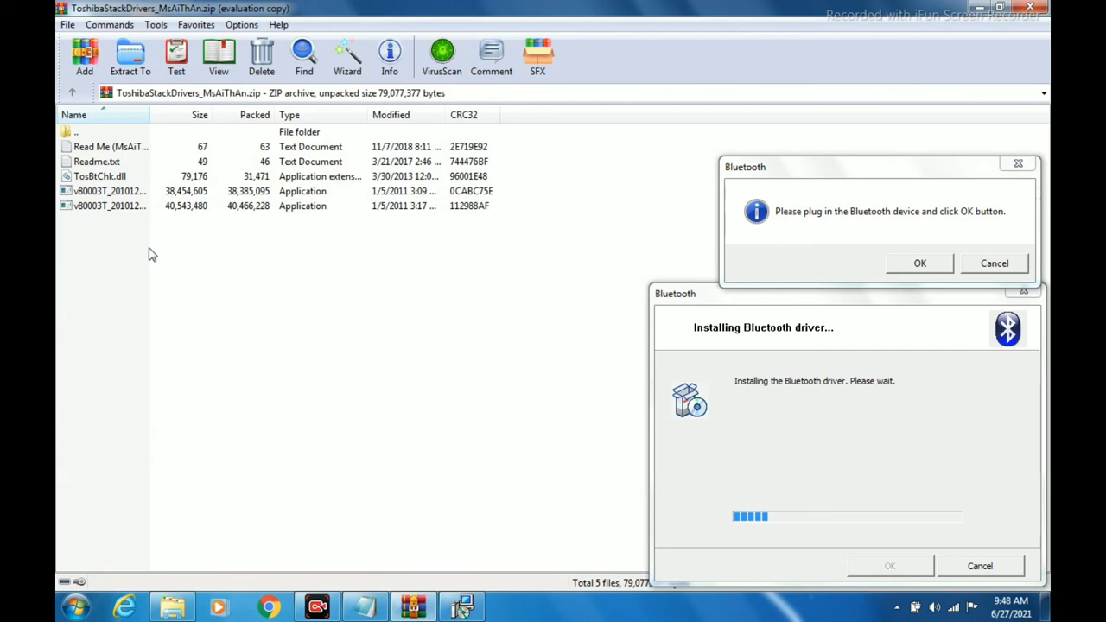
{"action": "key", "text": "alt+a"}
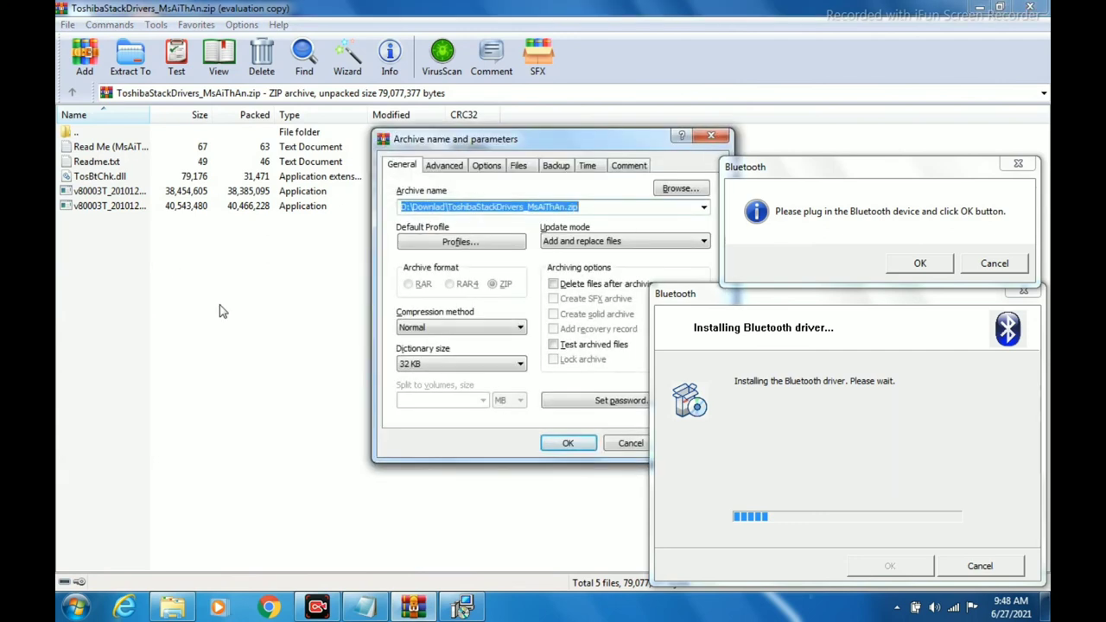
{"action": "left_click", "coordinate": [564, 443]}
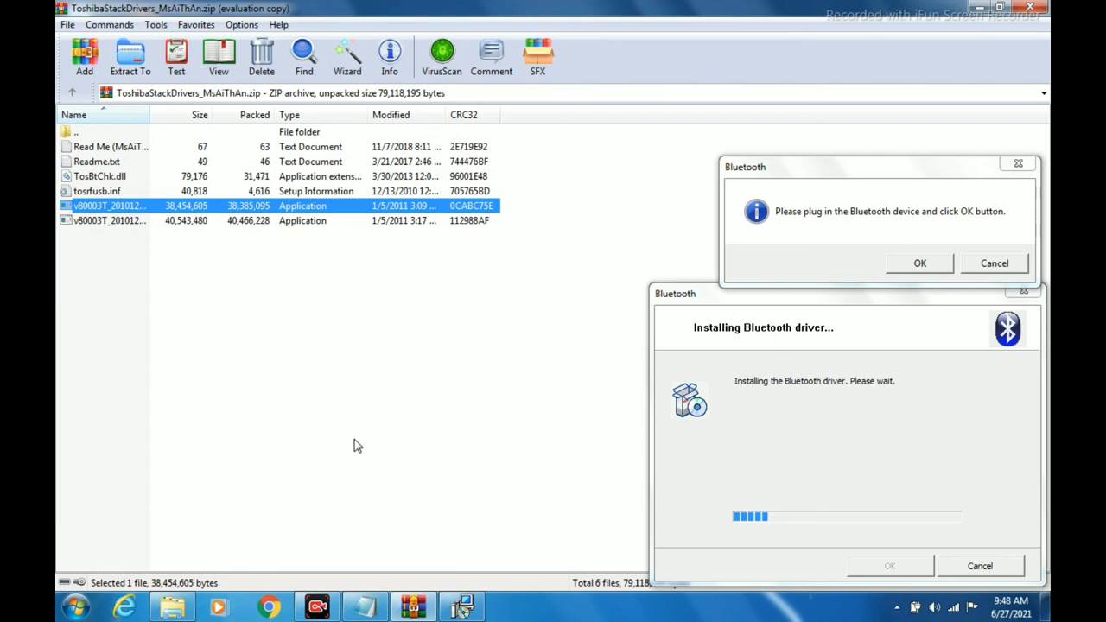
- Open tosrfusb.inf from the ToshibaStackDrivers_MsAiThAn archive in Notepad
{"action": "left_click", "coordinate": [111, 192]}
{"action": "right_click", "coordinate": [113, 192]}
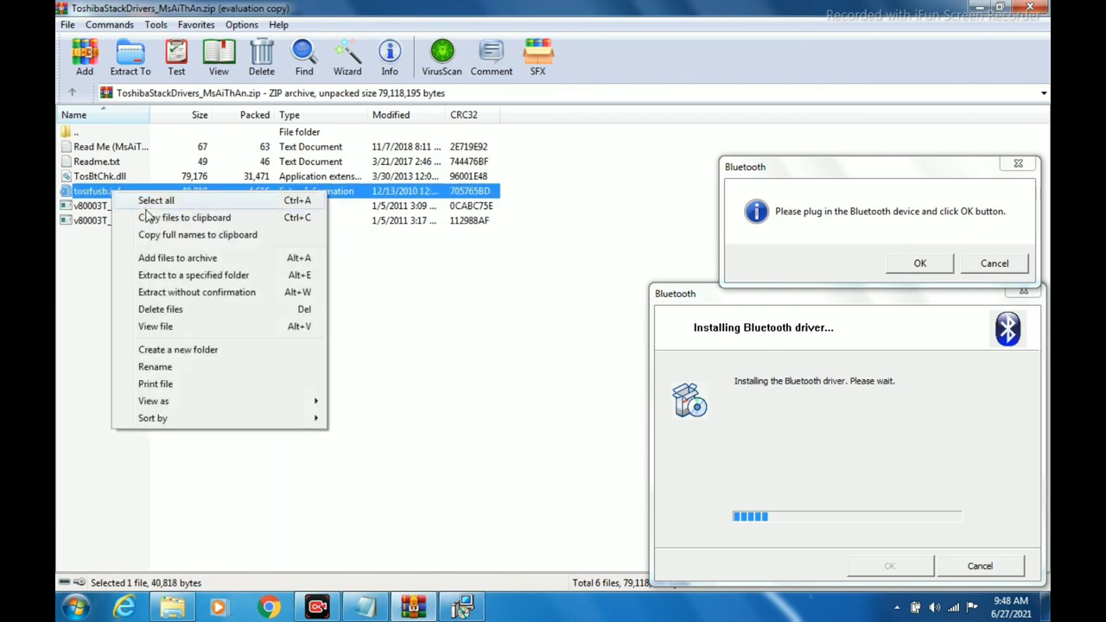
{"action": "left_click", "coordinate": [74, 322]}
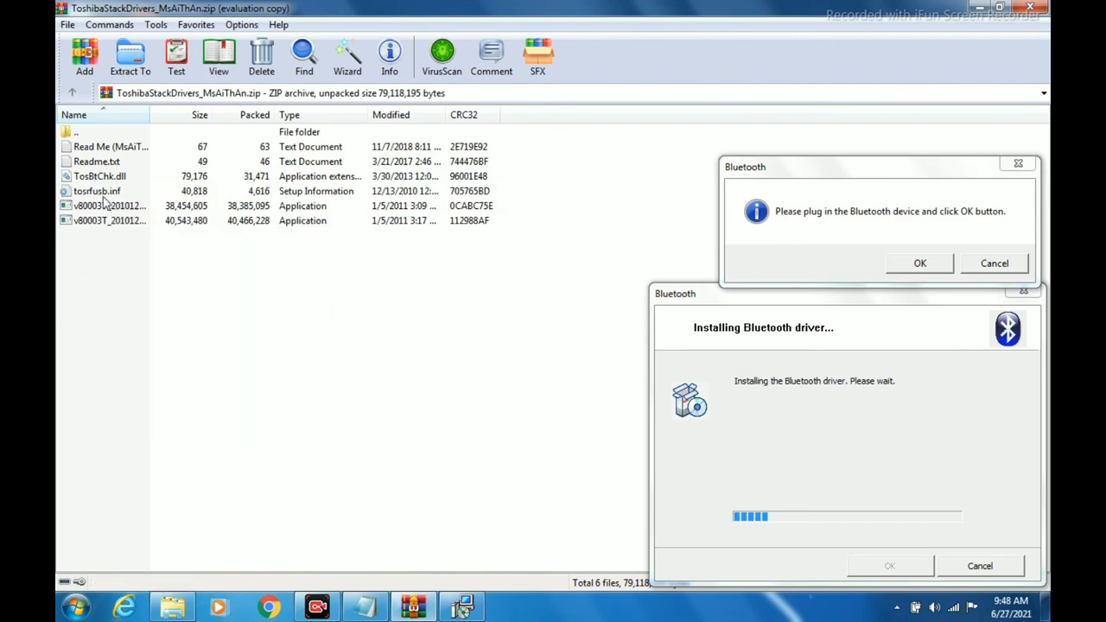
{"action": "left_click", "coordinate": [74, 321]}
{"action": "left_click", "coordinate": [100, 191]}
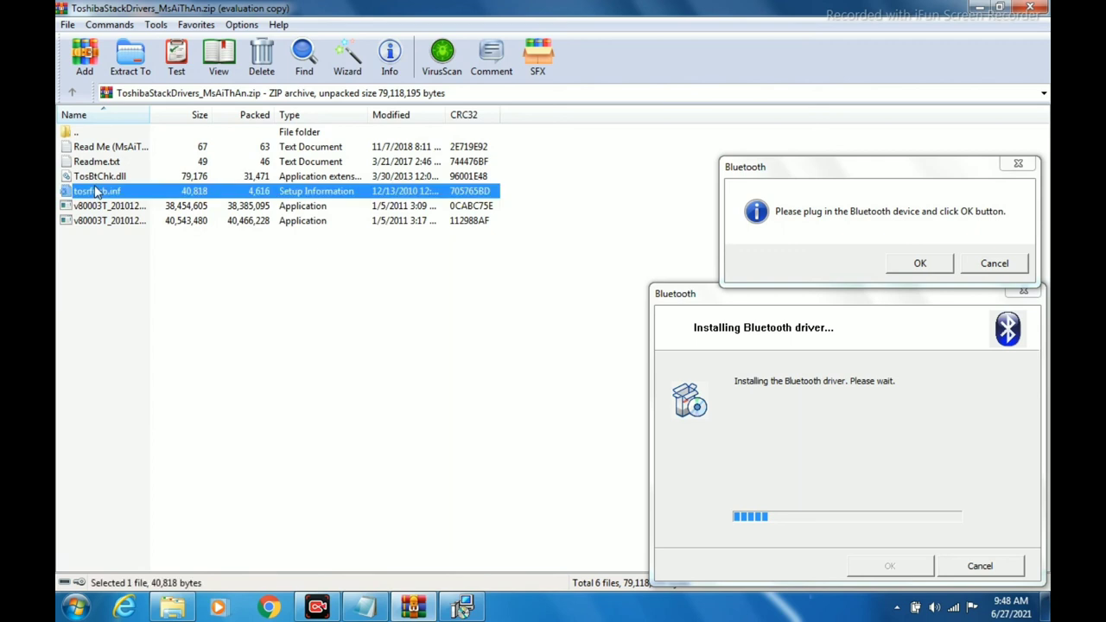
{"action": "right_click", "coordinate": [129, 191]}
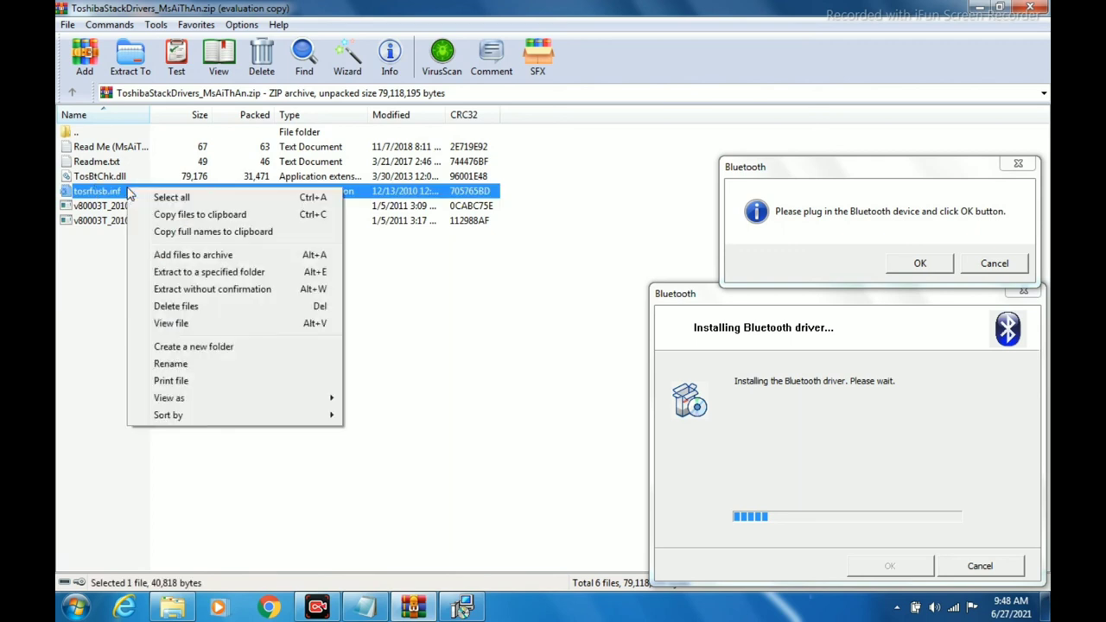
{"action": "left_click", "coordinate": [103, 271]}
{"action": "double_click", "coordinate": [100, 192]}
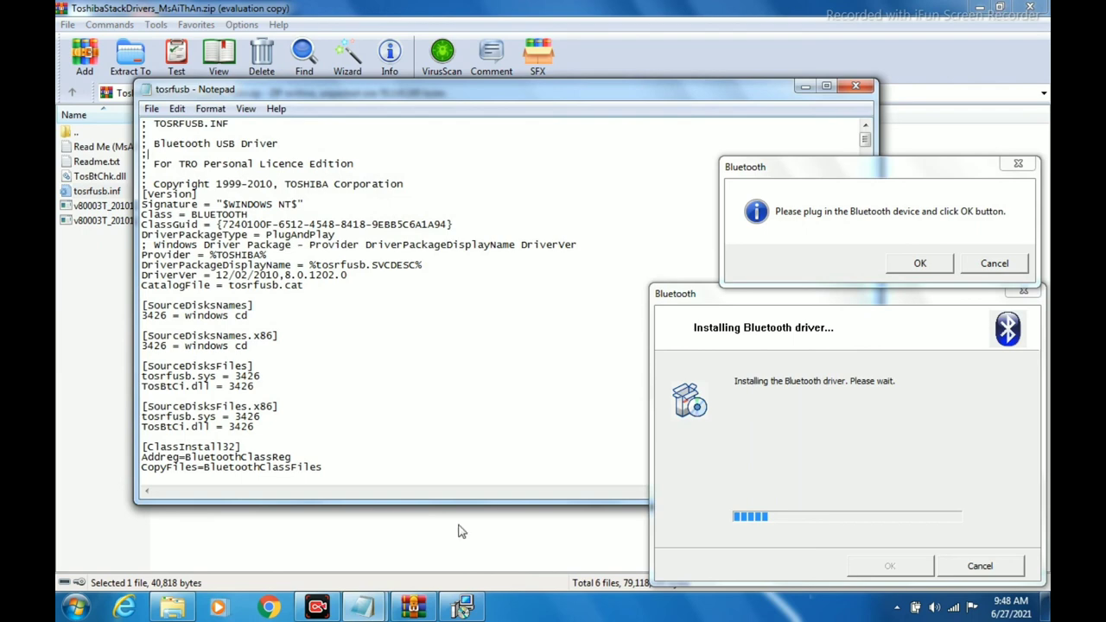
- Look through tosrfusb.inf from the device hardware ID lists to the Tosrfusb.DeviceDesc entries at the end of the Strings section
{"action": "scroll", "coordinate": [341, 376], "scroll_direction": "down", "scroll_amount": 9}
{"action": "scroll", "coordinate": [342, 374], "scroll_direction": "down", "scroll_amount": 20}
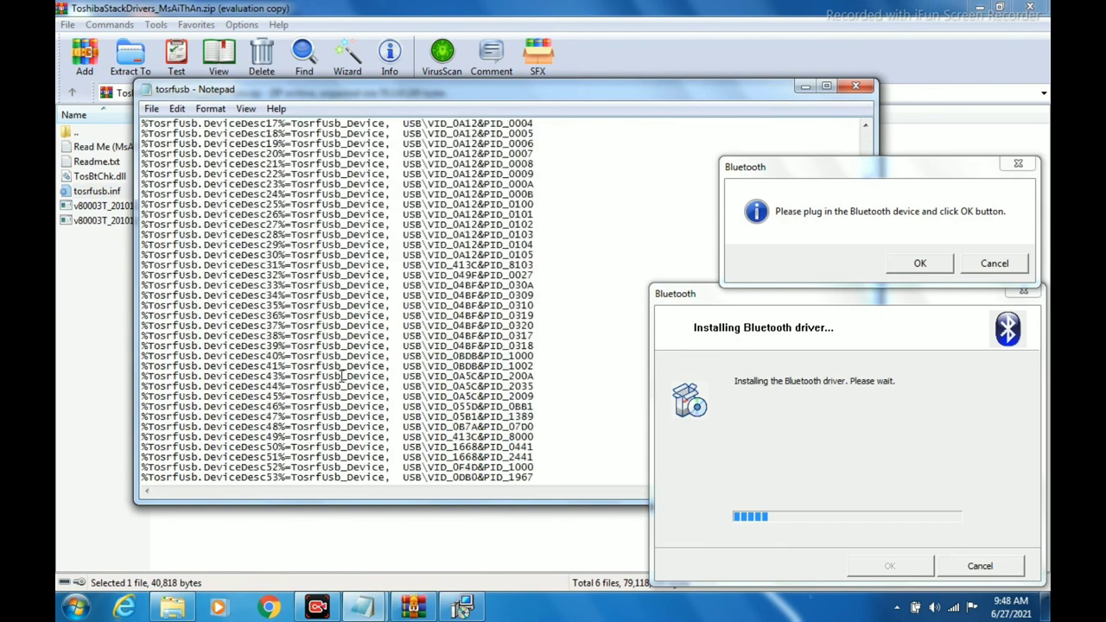
{"action": "scroll", "coordinate": [342, 373], "scroll_direction": "down", "scroll_amount": 20}
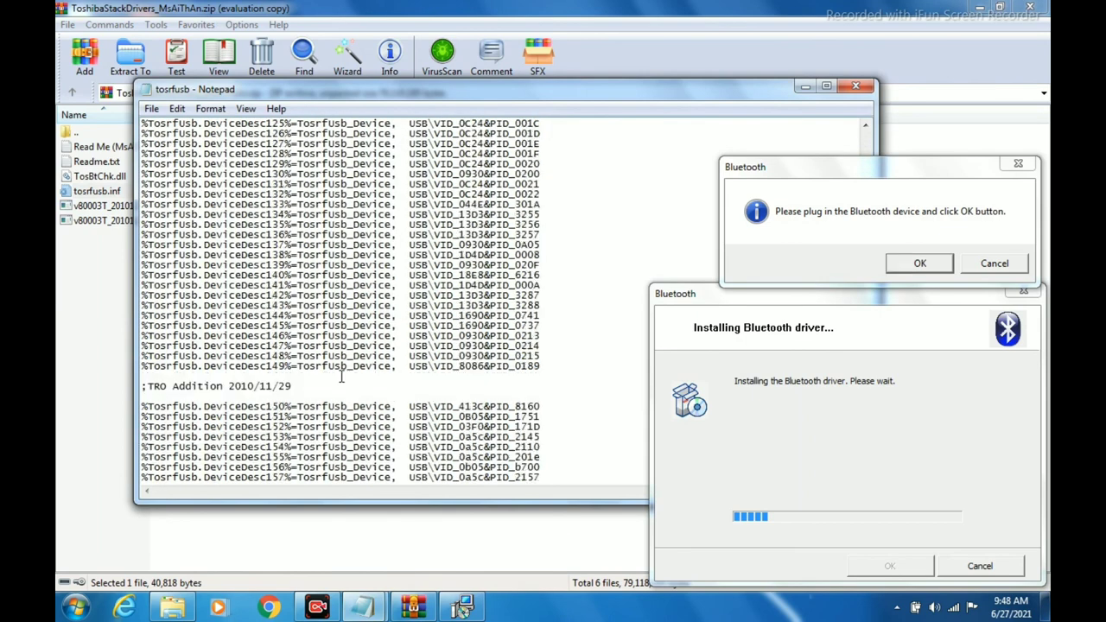
{"action": "scroll", "coordinate": [343, 374], "scroll_direction": "down", "scroll_amount": 18}
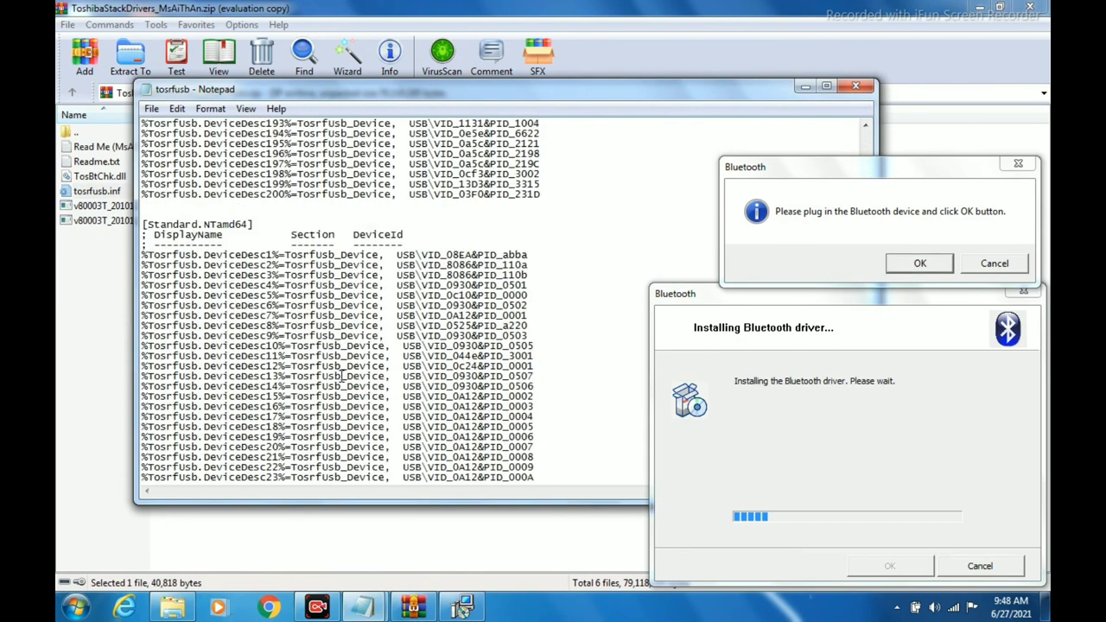
{"action": "scroll", "coordinate": [342, 374], "scroll_direction": "down", "scroll_amount": 15}
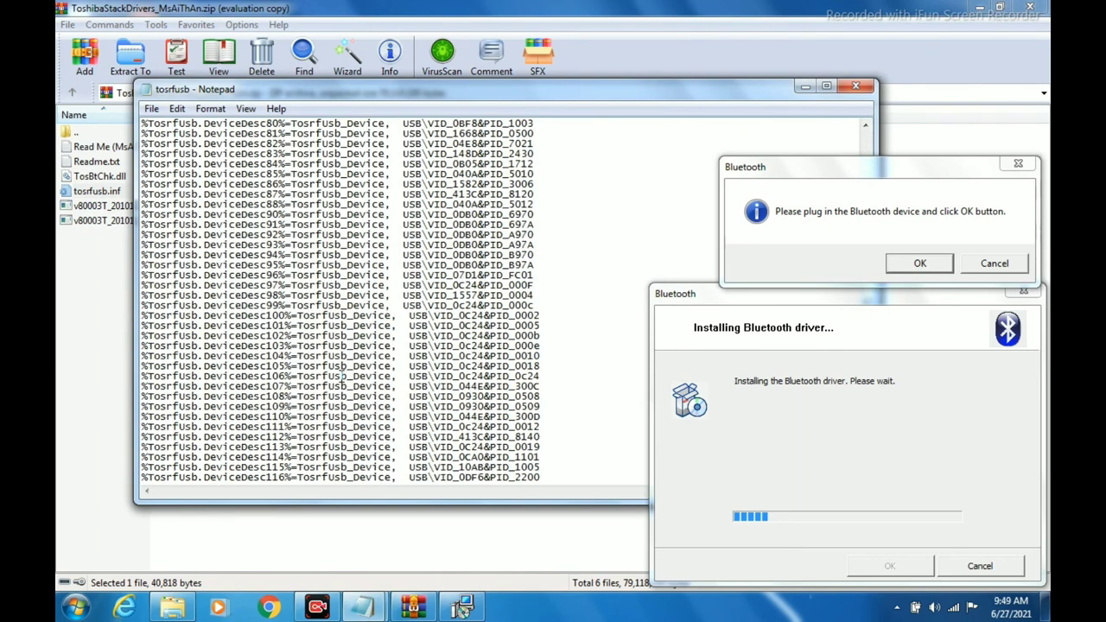
{"action": "scroll", "coordinate": [342, 373], "scroll_direction": "down", "scroll_amount": 16}
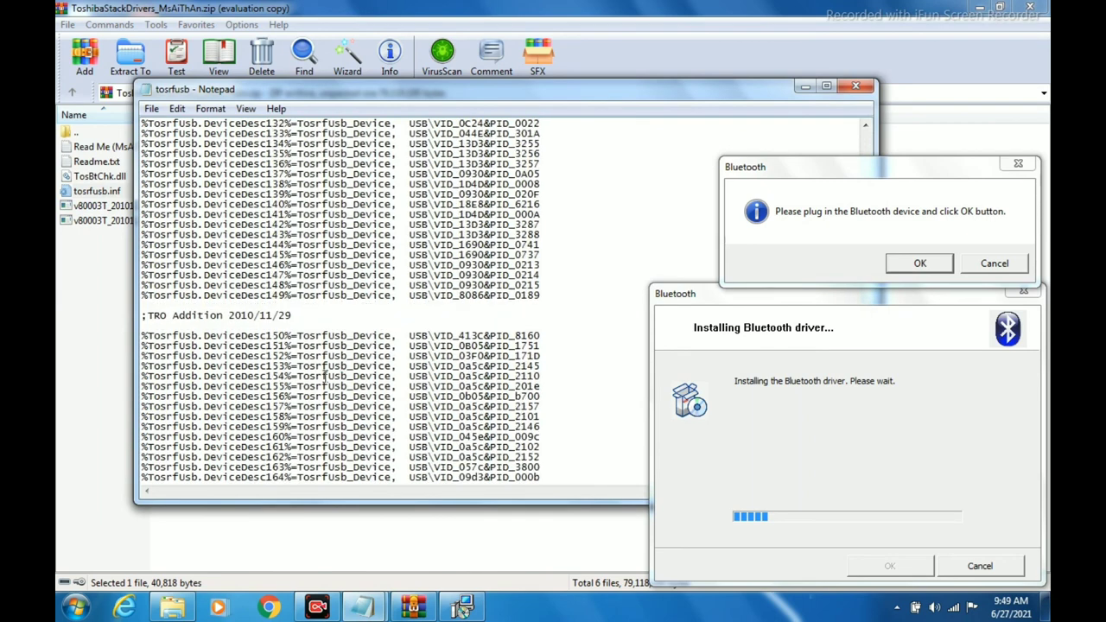
{"action": "scroll", "coordinate": [159, 356], "scroll_direction": "down", "scroll_amount": 15}
{"action": "scroll", "coordinate": [230, 346], "scroll_direction": "down", "scroll_amount": 4}
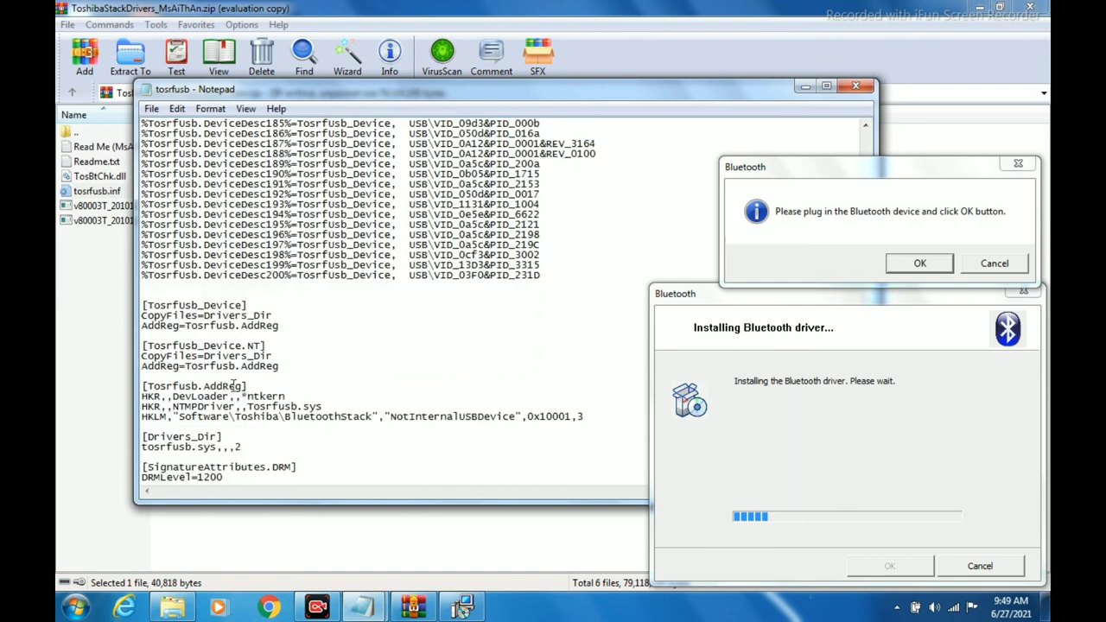
{"action": "scroll", "coordinate": [234, 386], "scroll_direction": "down", "scroll_amount": 6}
{"action": "scroll", "coordinate": [234, 387], "scroll_direction": "down", "scroll_amount": 6}
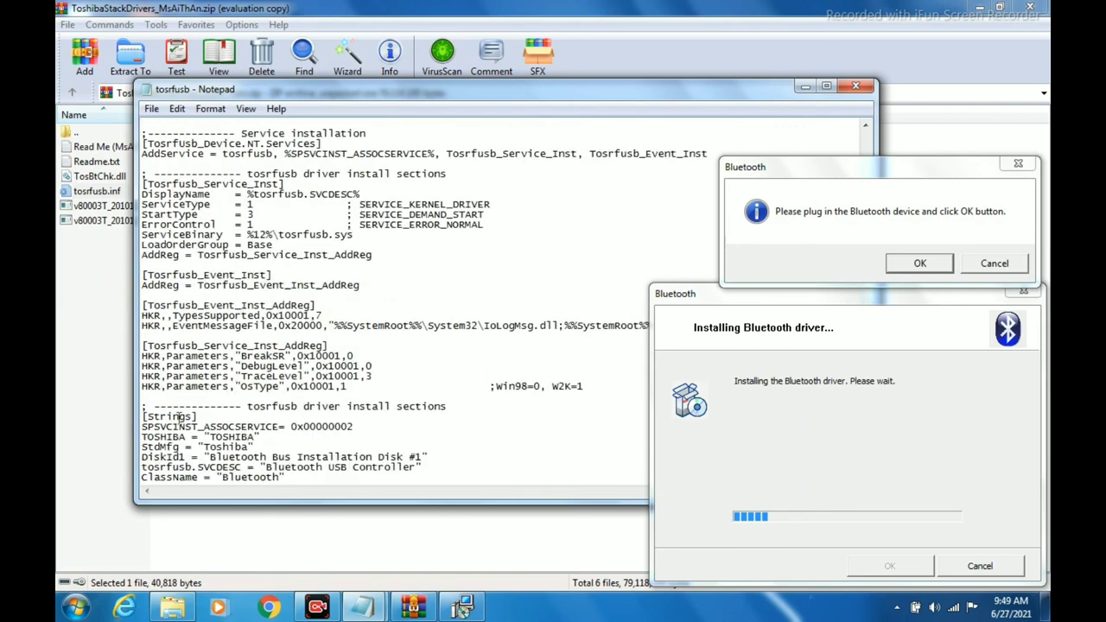
{"action": "scroll", "coordinate": [179, 417], "scroll_direction": "down", "scroll_amount": 20}
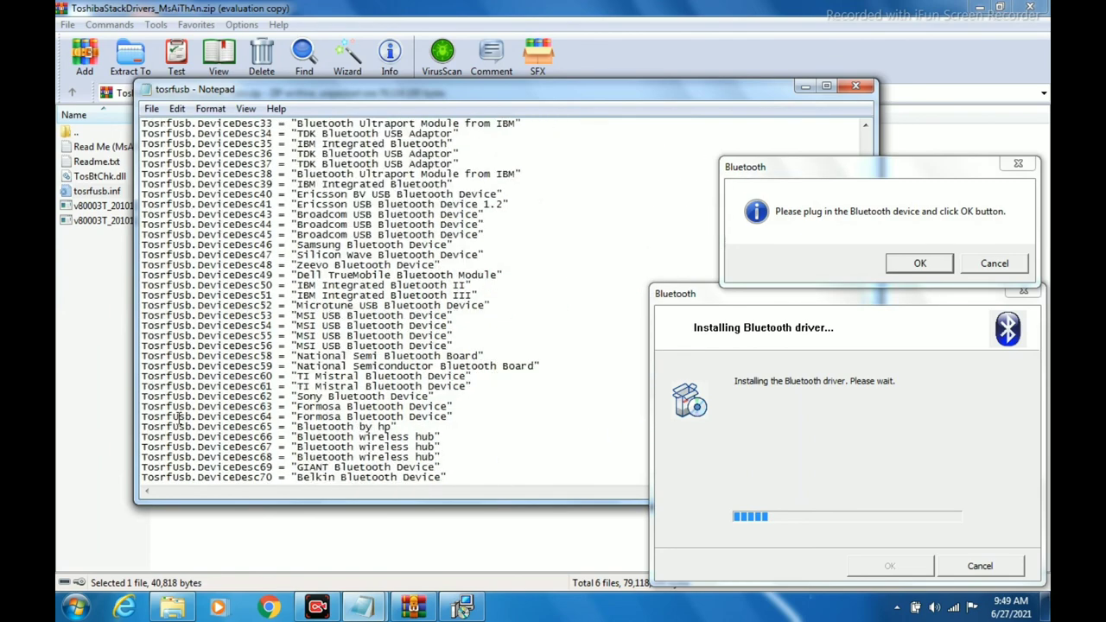
{"action": "scroll", "coordinate": [179, 417], "scroll_direction": "down", "scroll_amount": 9}
{"action": "scroll", "coordinate": [178, 418], "scroll_direction": "down", "scroll_amount": 19}
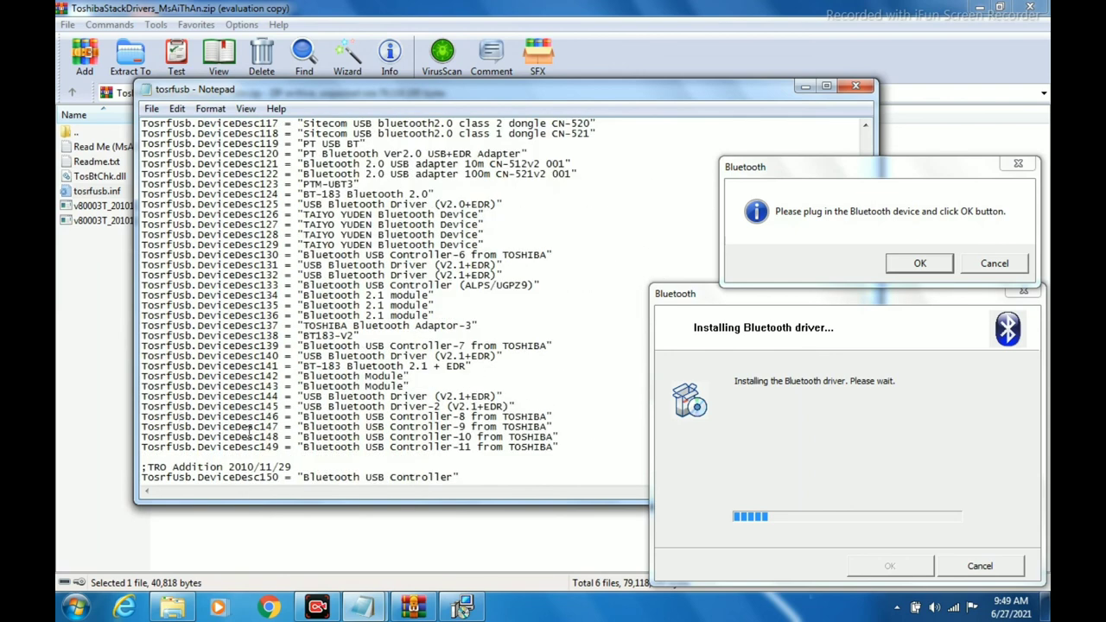
{"action": "scroll", "coordinate": [178, 391], "scroll_direction": "down", "scroll_amount": 5}
{"action": "scroll", "coordinate": [181, 371], "scroll_direction": "down", "scroll_amount": 12}
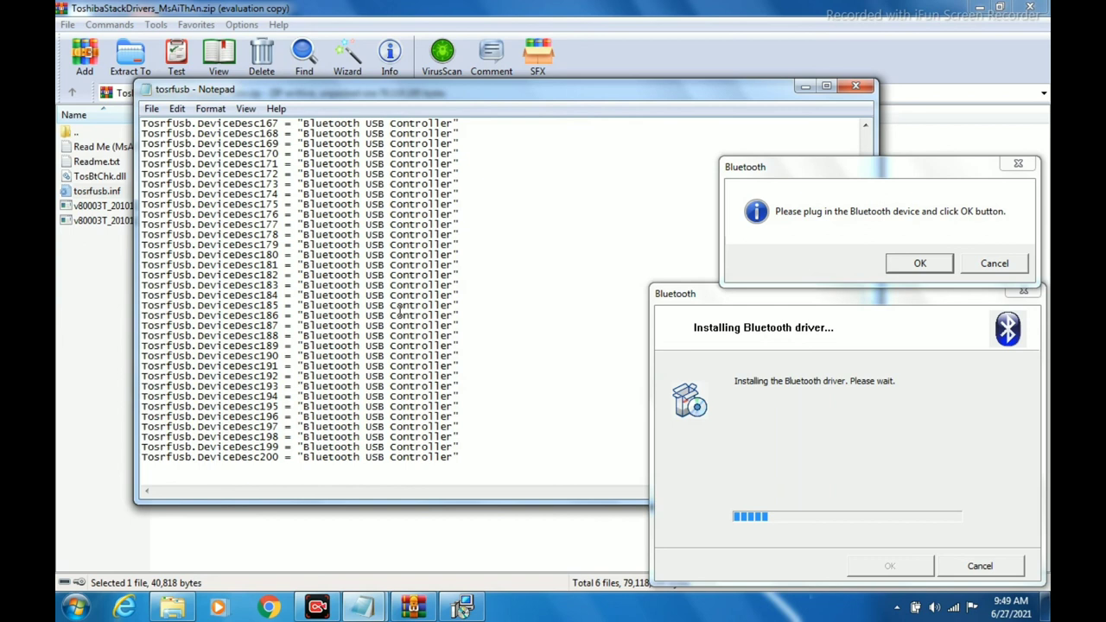
- Review the DeviceDesc strings under TRO Addition 2010/11/29 and select the whole Tosrfusb.DeviceDesc200 = "Bluetooth USB Controller" line
{"action": "scroll", "coordinate": [401, 311], "scroll_direction": "up", "scroll_amount": 8}
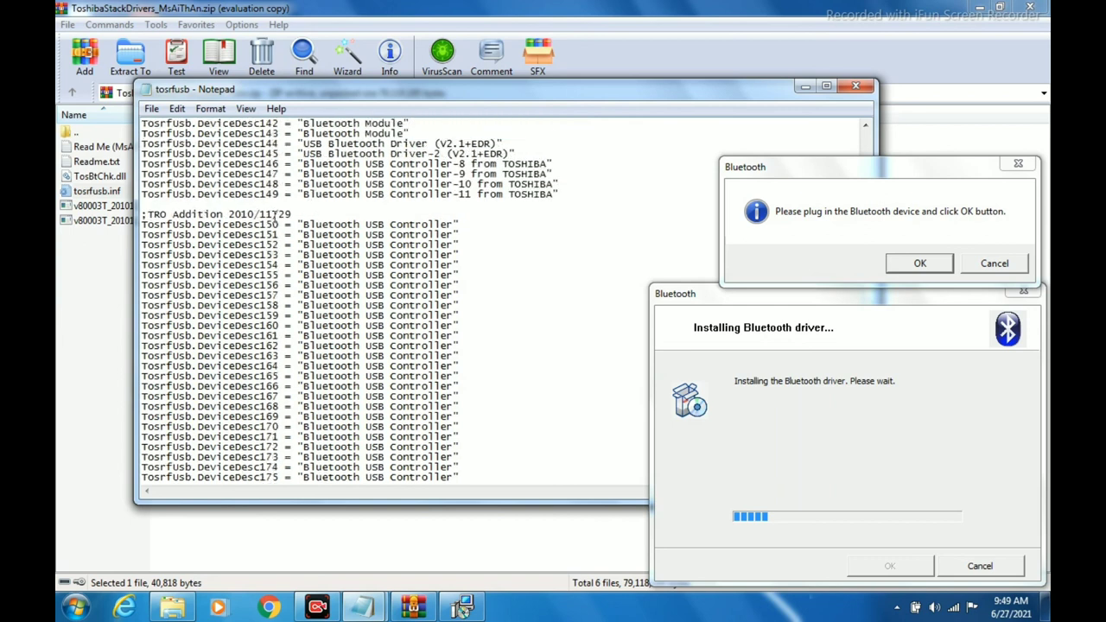
{"action": "scroll", "coordinate": [339, 253], "scroll_direction": "down", "scroll_amount": 9}
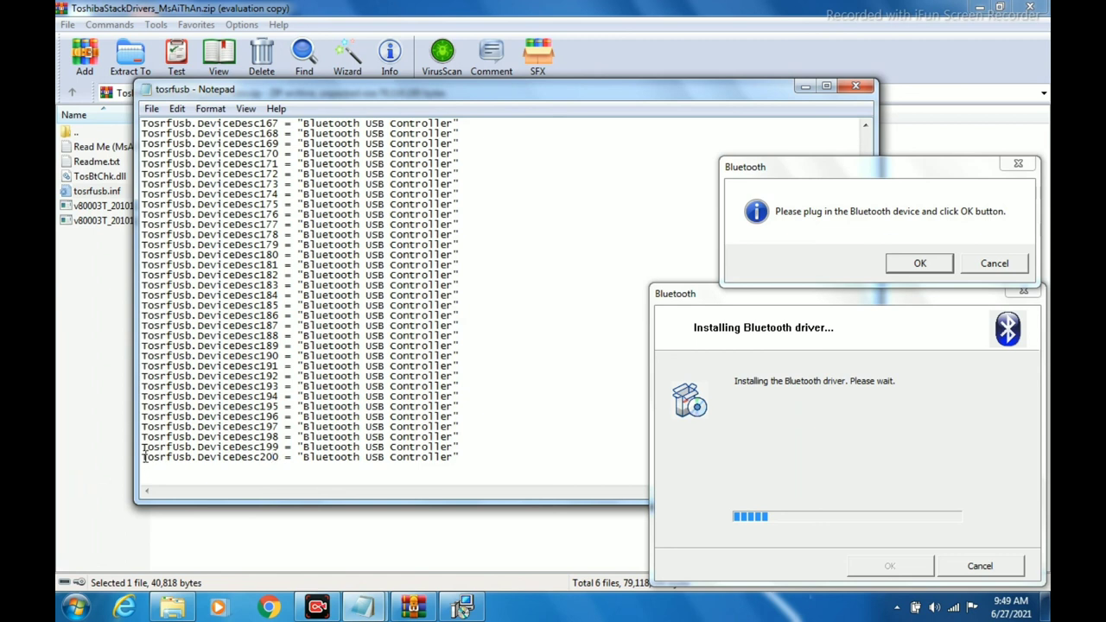
{"action": "left_click_drag", "start_coordinate": [142, 457], "coordinate": [463, 456]}
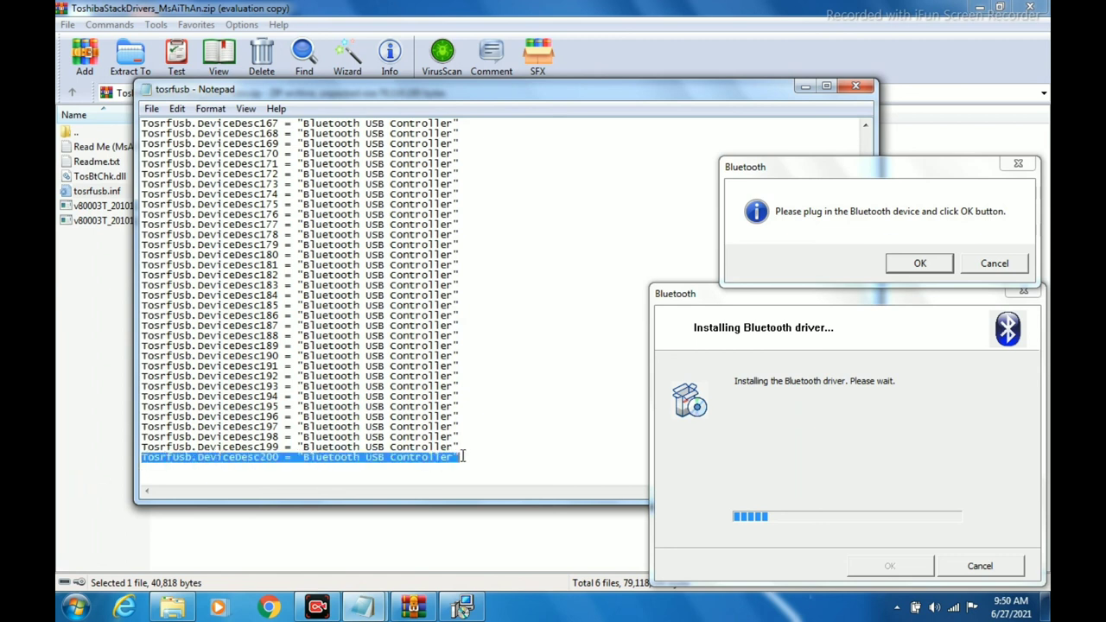